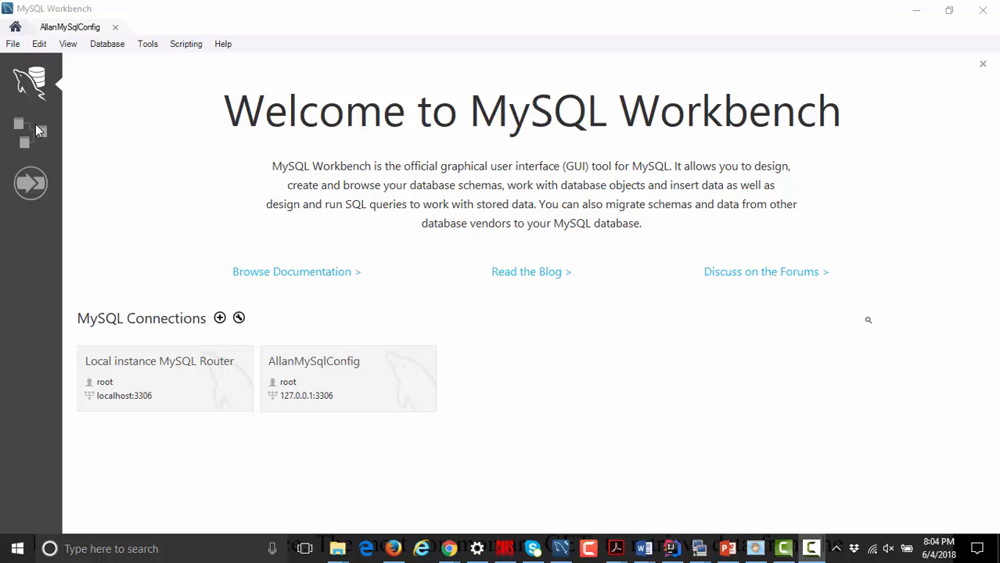
# - Create a new MySQL model and add an EER diagram to it
pyautogui.click(31, 133)
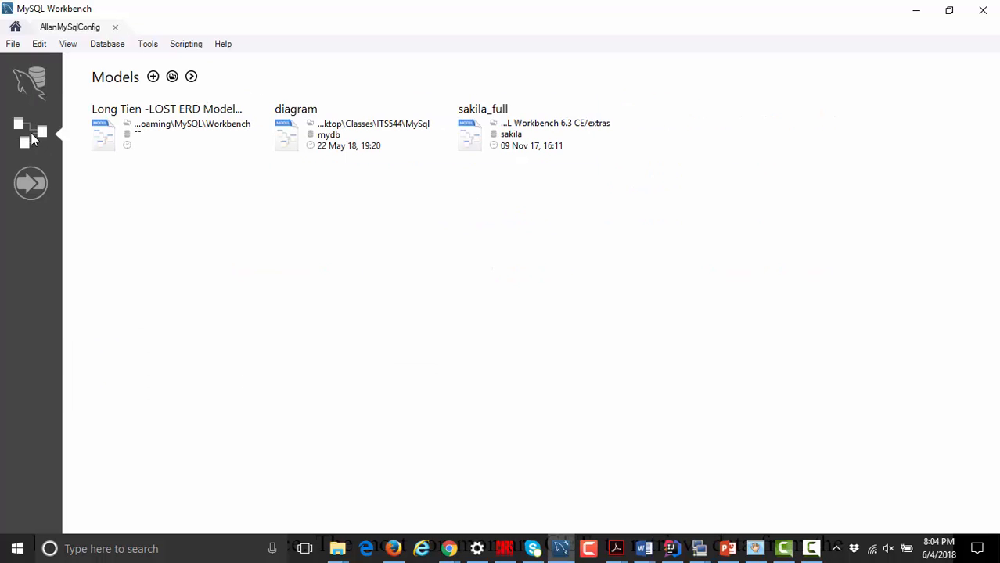
pyautogui.click(153, 78)
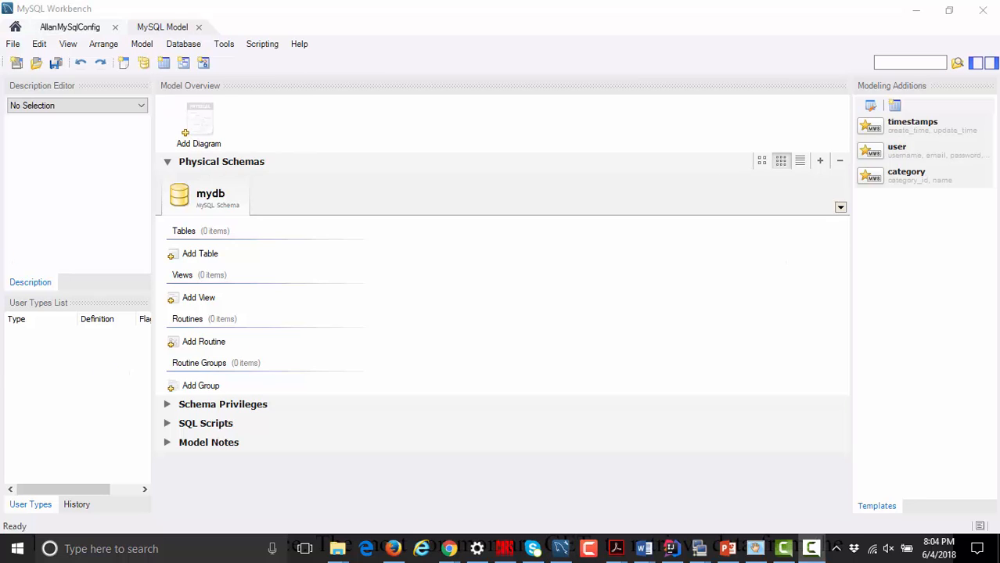
pyautogui.click(195, 126)
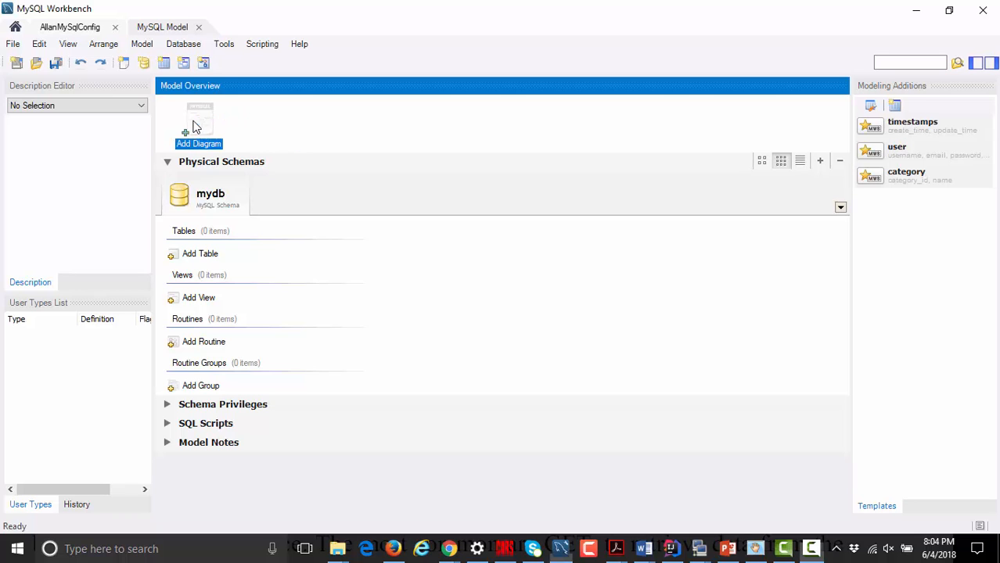
pyautogui.doubleClick(195, 125)
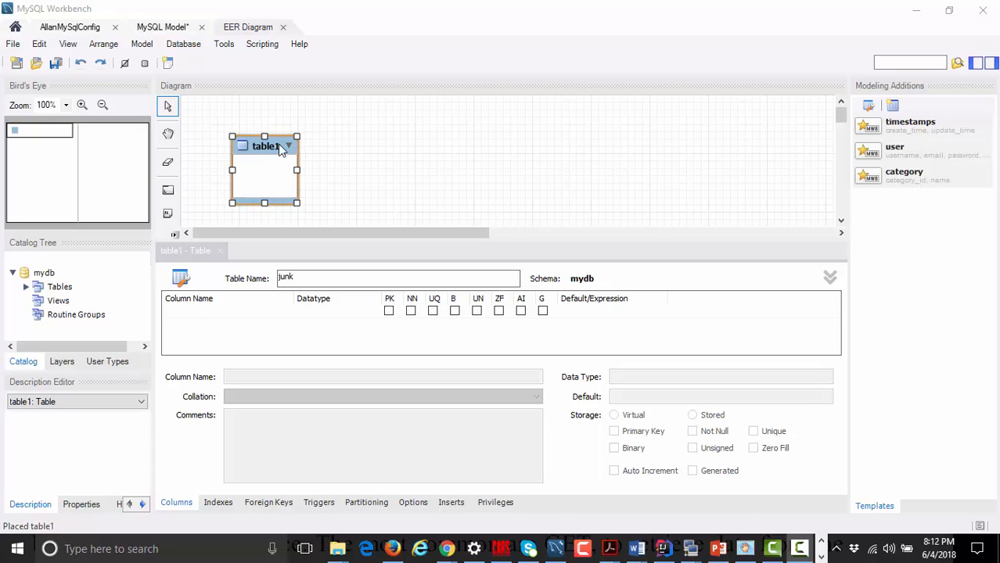
# - Rename the table in the diagram to agent and add an INT primary key column named agent_code
pyautogui.moveTo(305, 275); pyautogui.dragTo(251, 272)
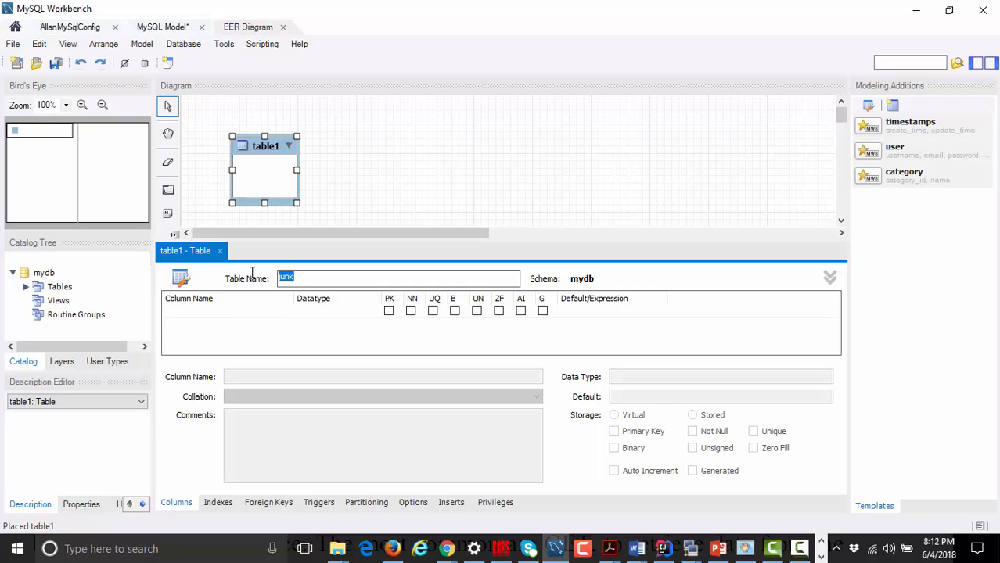
pyautogui.write('agent')
pyautogui.click(235, 321)
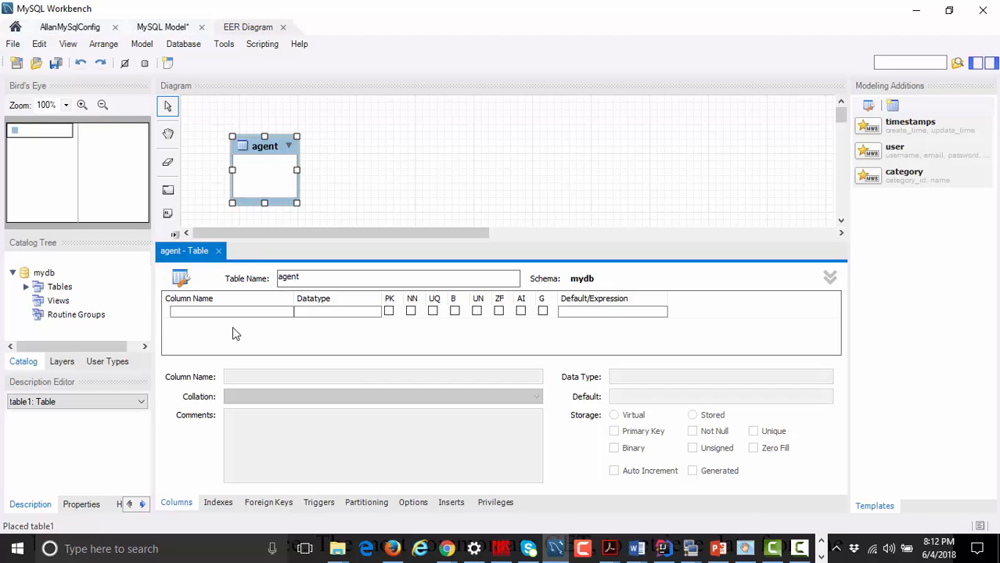
pyautogui.click(223, 310)
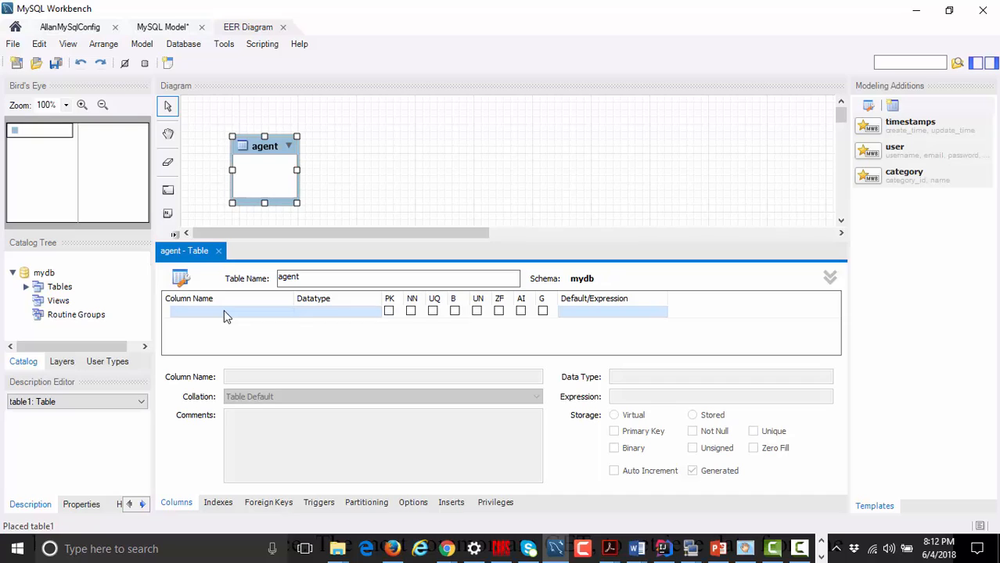
pyautogui.click(224, 311)
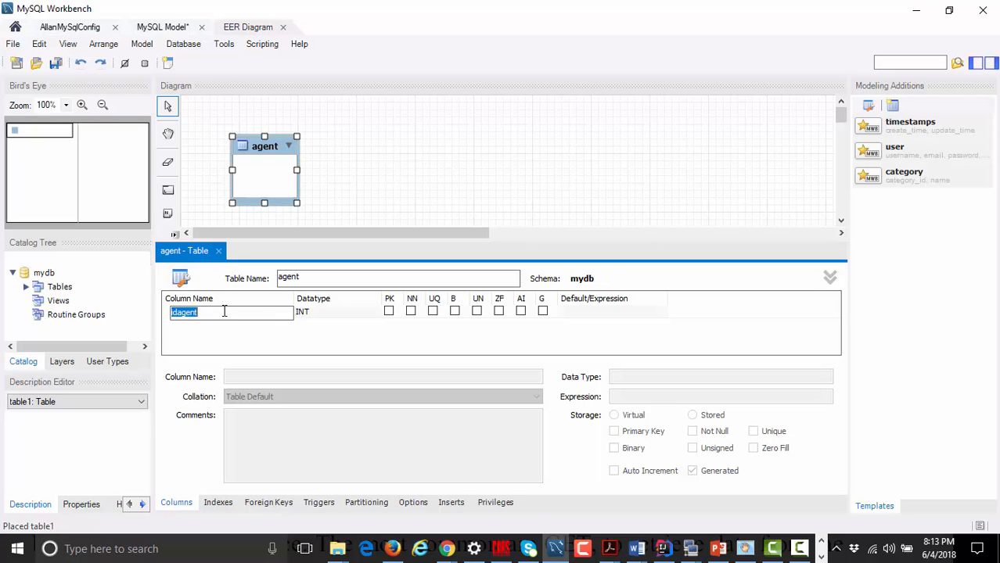
pyautogui.moveTo(220, 313); pyautogui.dragTo(159, 323)
pyautogui.write('agent_code')
pyautogui.press('Tab')
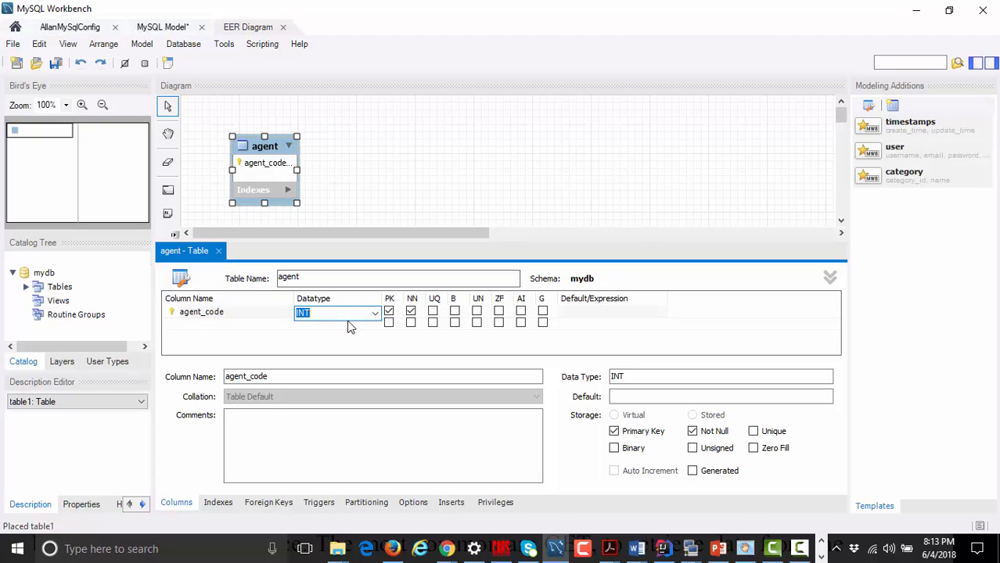
# - Add a second column named agent_lname with datatype VARCHAR(45) to the agent table
pyautogui.click(218, 328)
pyautogui.click(201, 327)
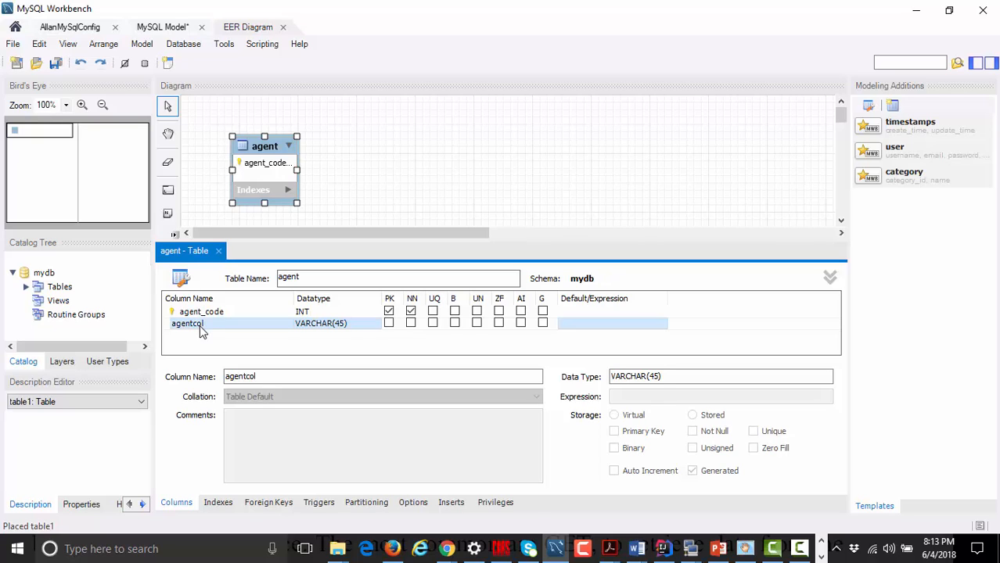
pyautogui.click(199, 327)
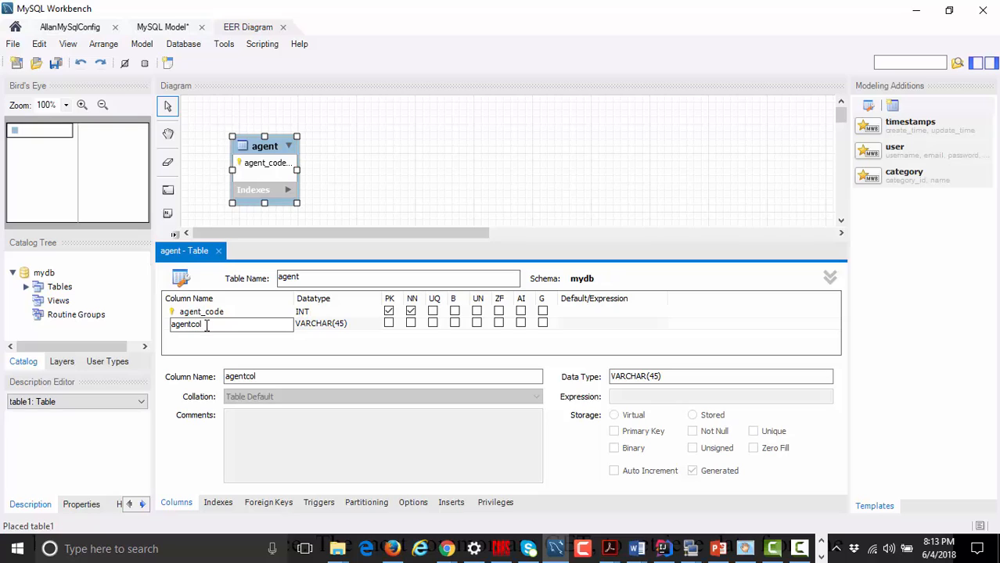
pyautogui.moveTo(221, 322); pyautogui.dragTo(169, 324)
pyautogui.write('agent_lname')
pyautogui.click(332, 322)
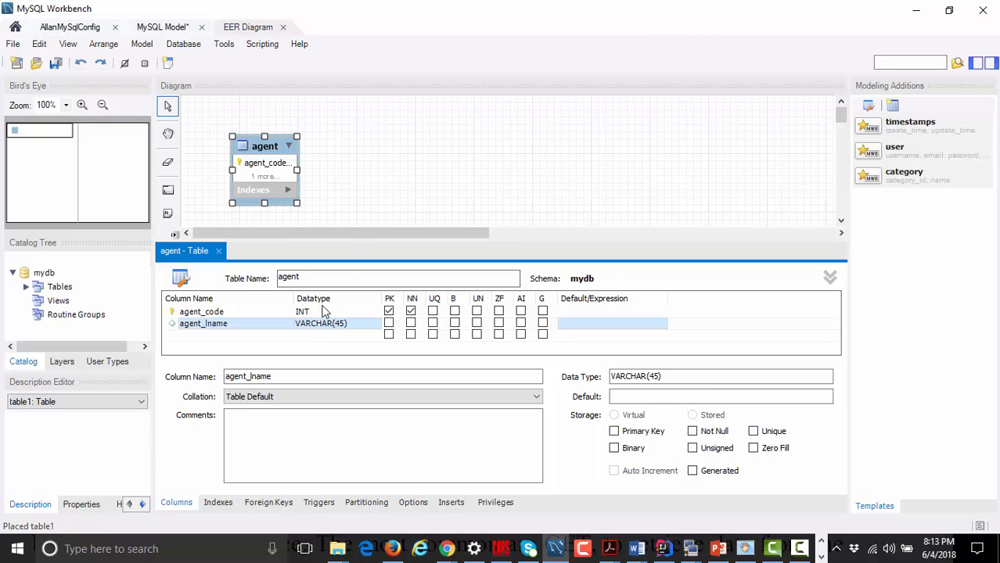
# - Enlarge the agent table's box in the diagram enough to show both columns with their datatypes in full
pyautogui.click(456, 179)
pyautogui.moveTo(294, 202); pyautogui.dragTo(383, 220)
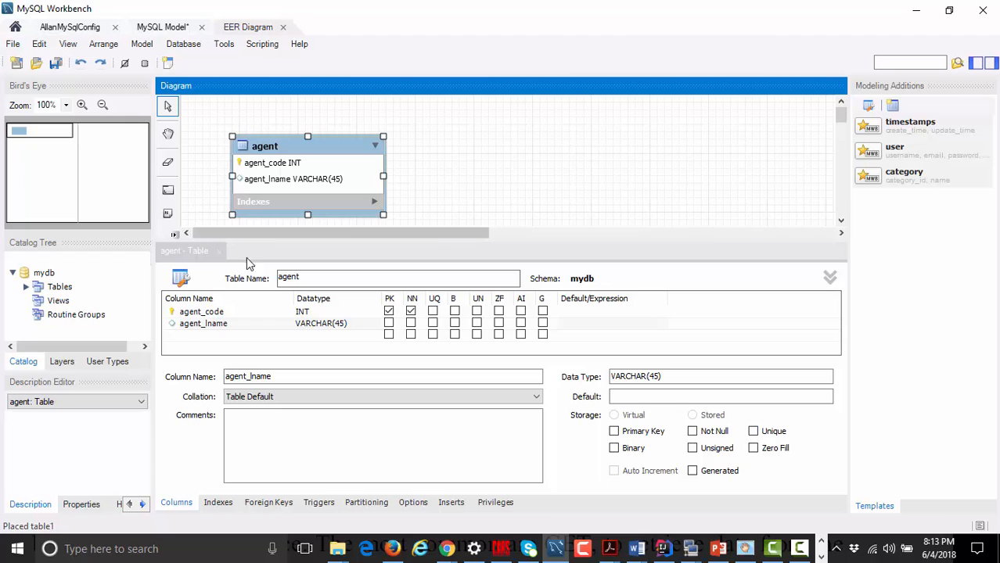
pyautogui.click(413, 240)
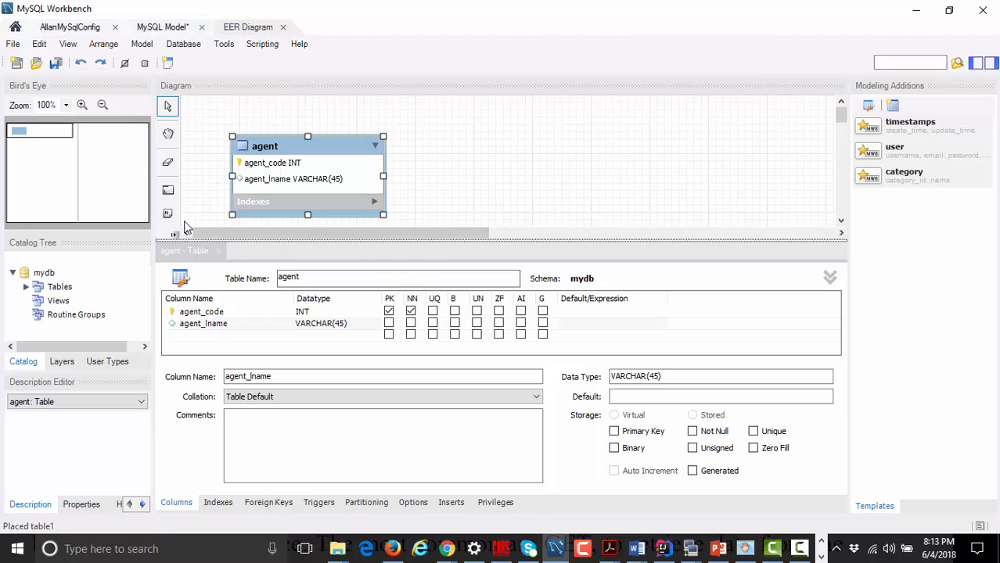
# - Close the agent table's editor and place a new table beside the agent table in the diagram
pyautogui.scroll(-2, 187, 180)
pyautogui.scroll(2, 547, 157)
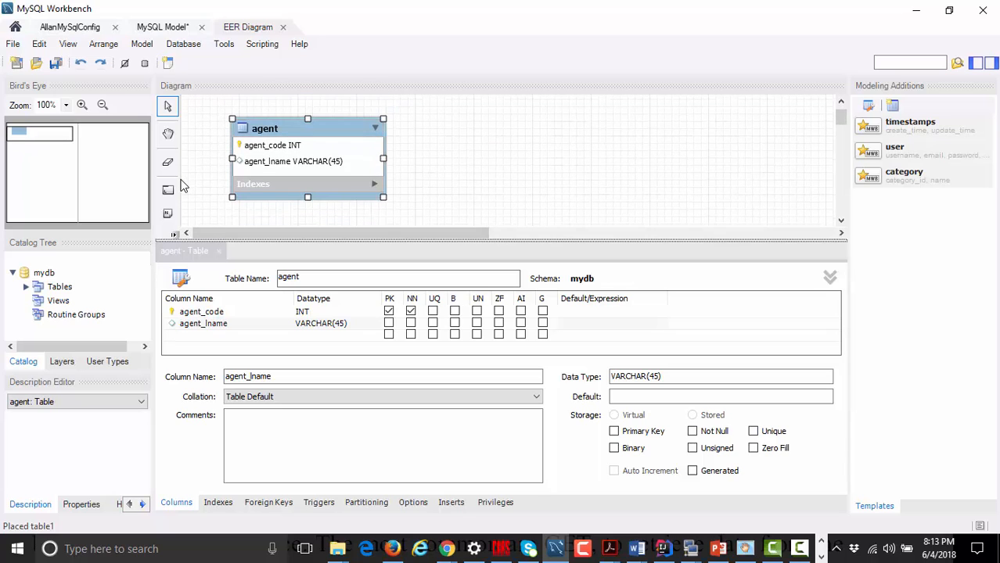
pyautogui.scroll(-3, 838, 132)
pyautogui.scroll(2, 838, 132)
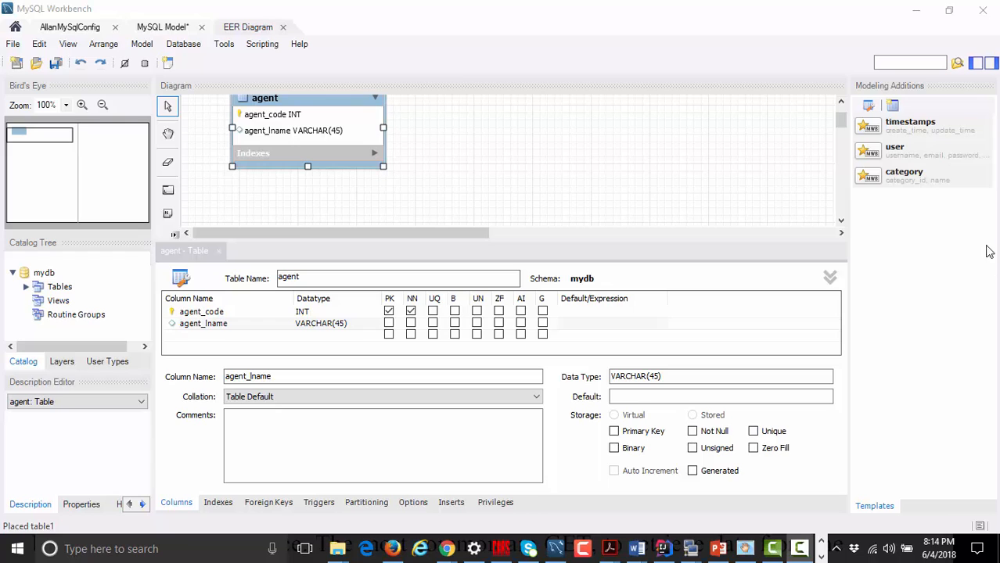
pyautogui.click(218, 251)
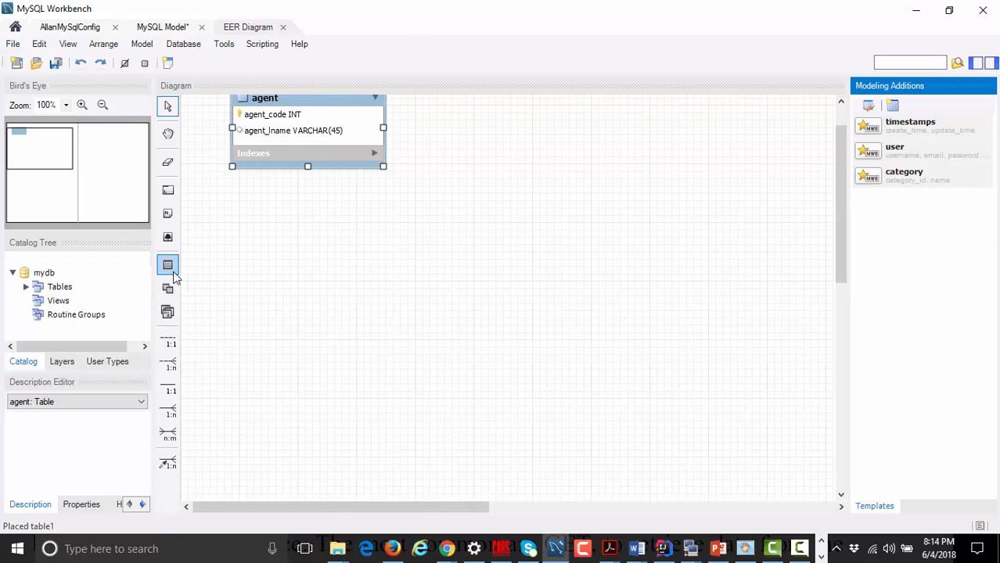
pyautogui.click(169, 266)
pyautogui.scroll(2, 335, 257)
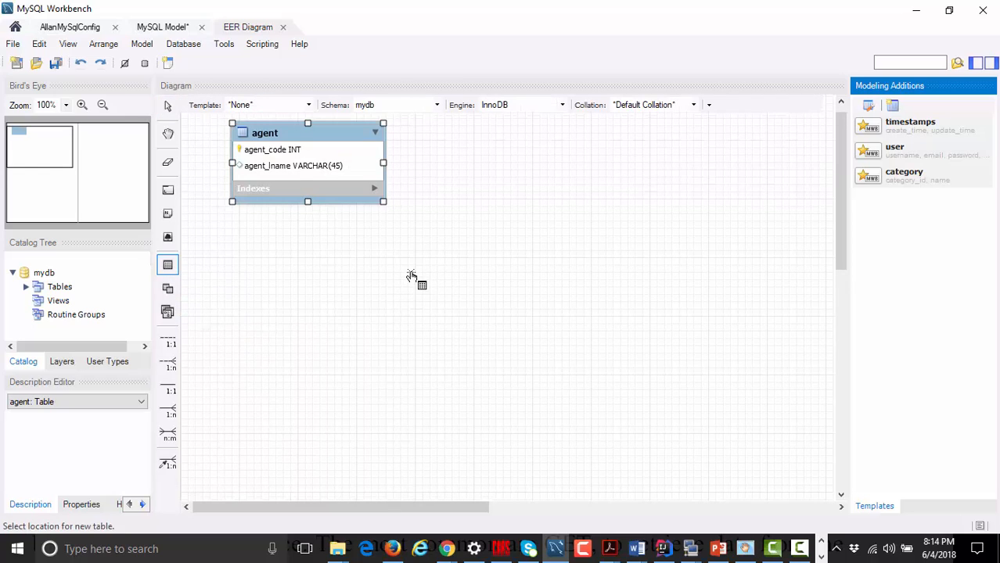
pyautogui.click(424, 143)
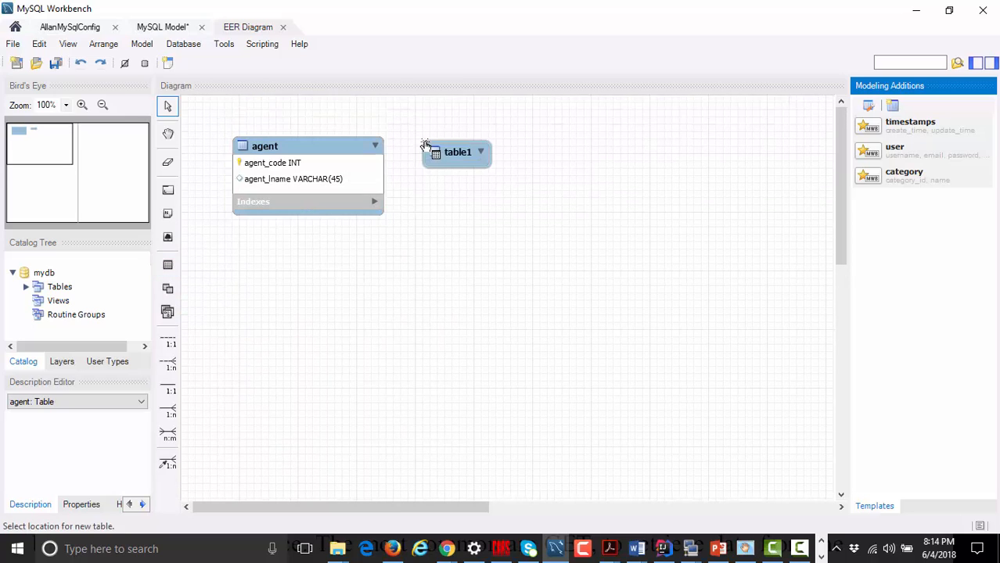
pyautogui.moveTo(488, 166)
pyautogui.mouseDown()
pyautogui.moveTo(546, 204)
pyautogui.moveTo(486, 161)
pyautogui.mouseUp()
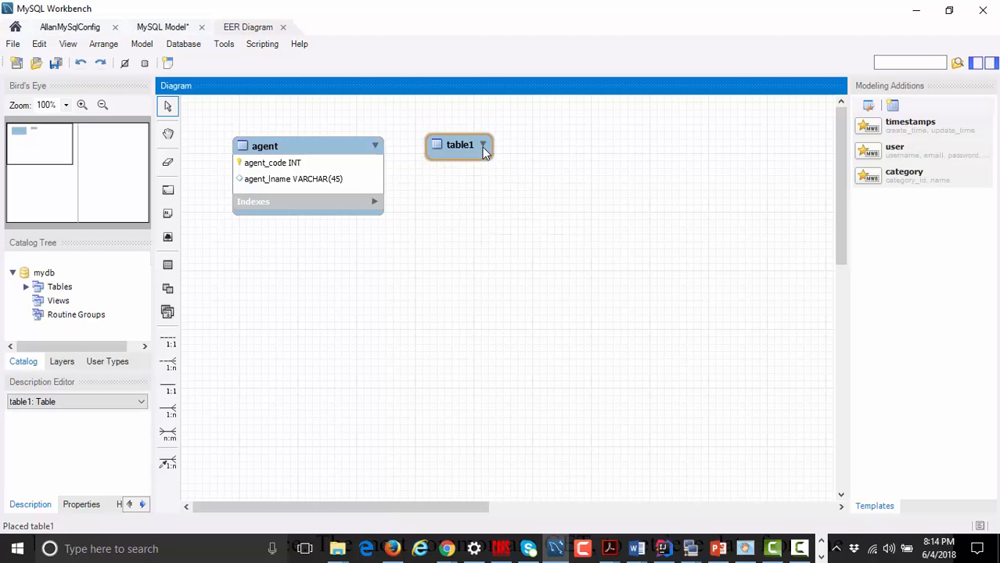
# - Open the new table for editing and rename it customer
pyautogui.click(482, 146)
pyautogui.doubleClick(462, 145)
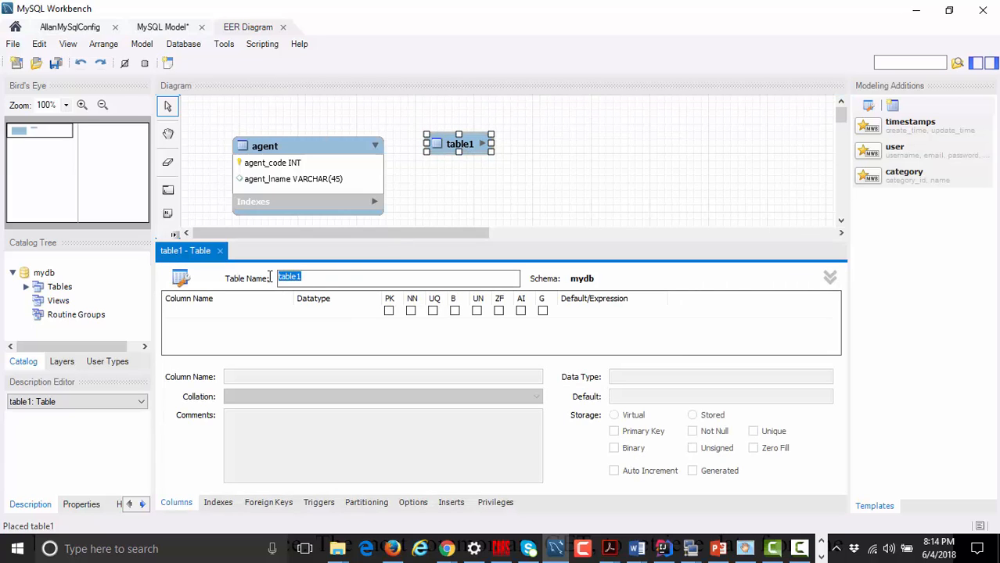
pyautogui.write('customer')
pyautogui.press('Return')
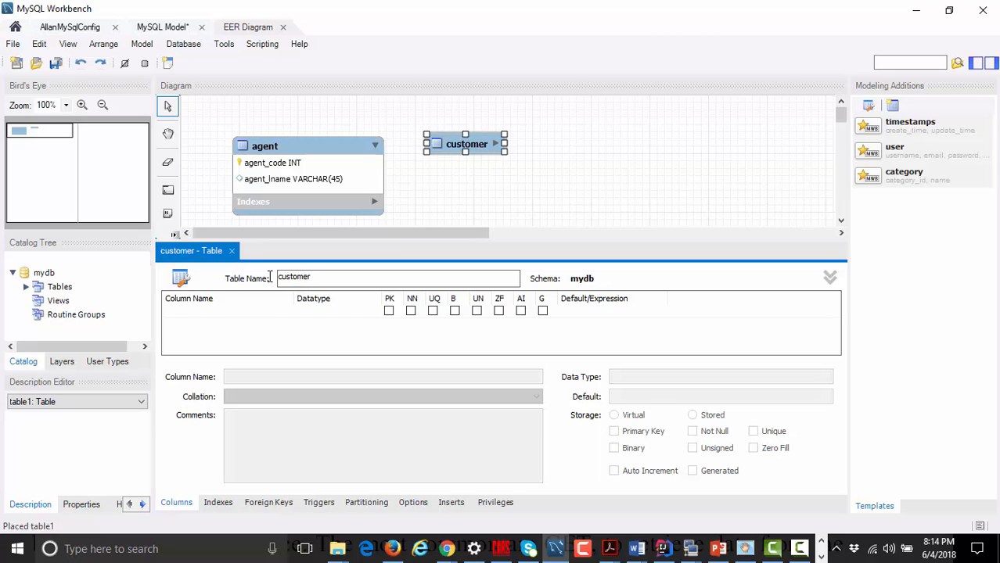
# - Add an INT primary key column named cus_code to the customer table
pyautogui.click(241, 311)
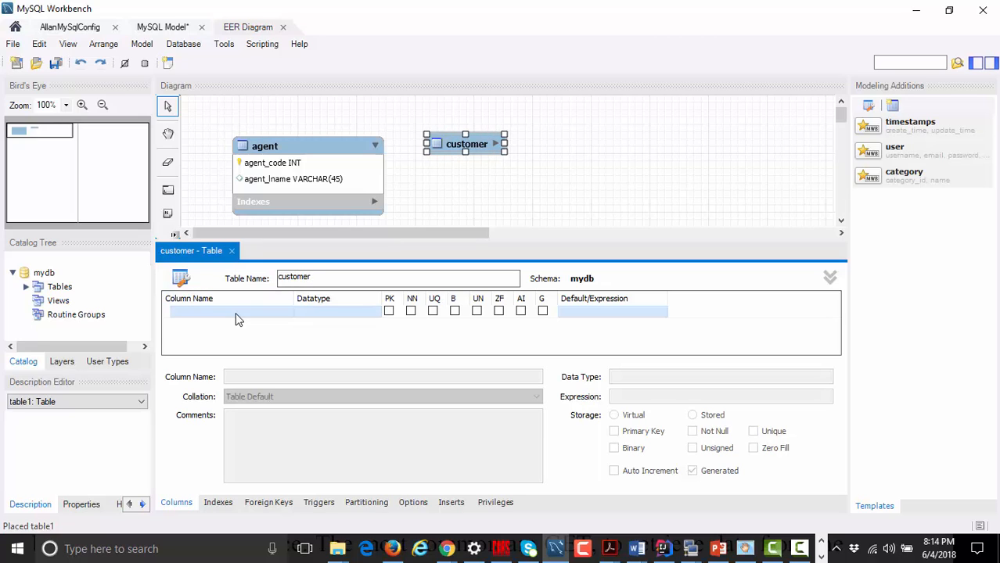
pyautogui.doubleClick(237, 313)
pyautogui.hotkey('ctrl', 'a')
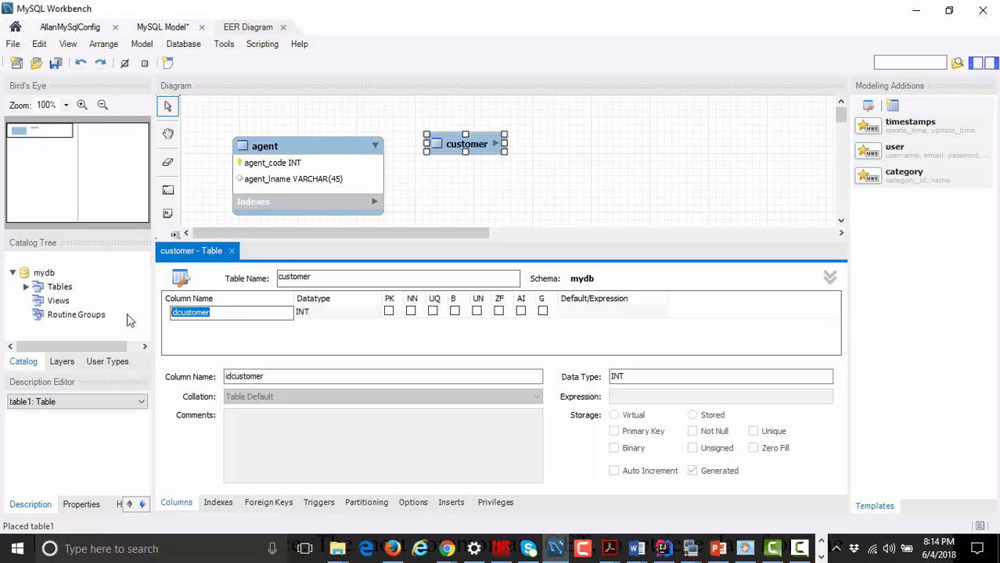
pyautogui.write('cus_code')
pyautogui.press('Return')
pyautogui.click(389, 312)
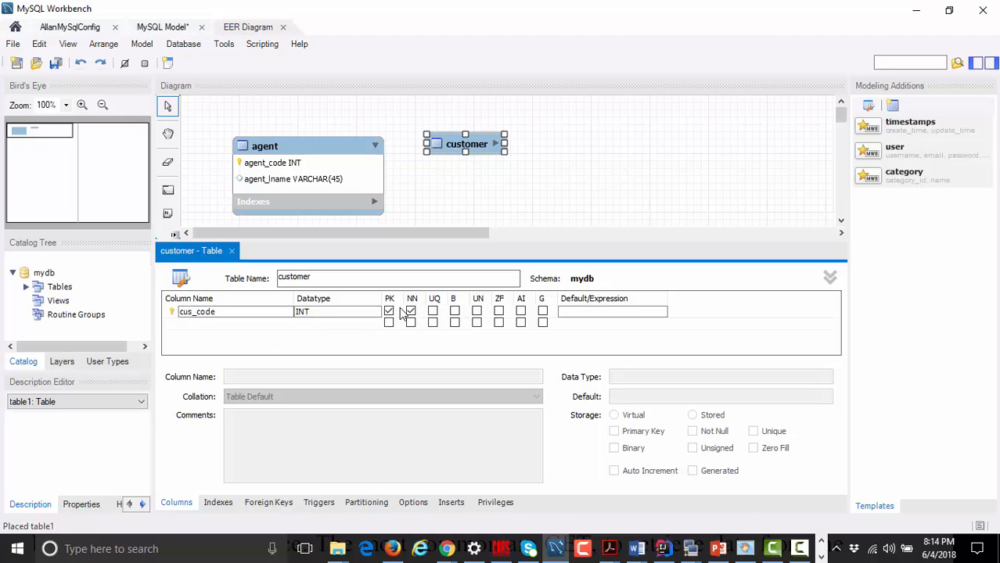
# - Add a second column named cus_lname with datatype VARCHAR(45) to the customer table
pyautogui.click(235, 327)
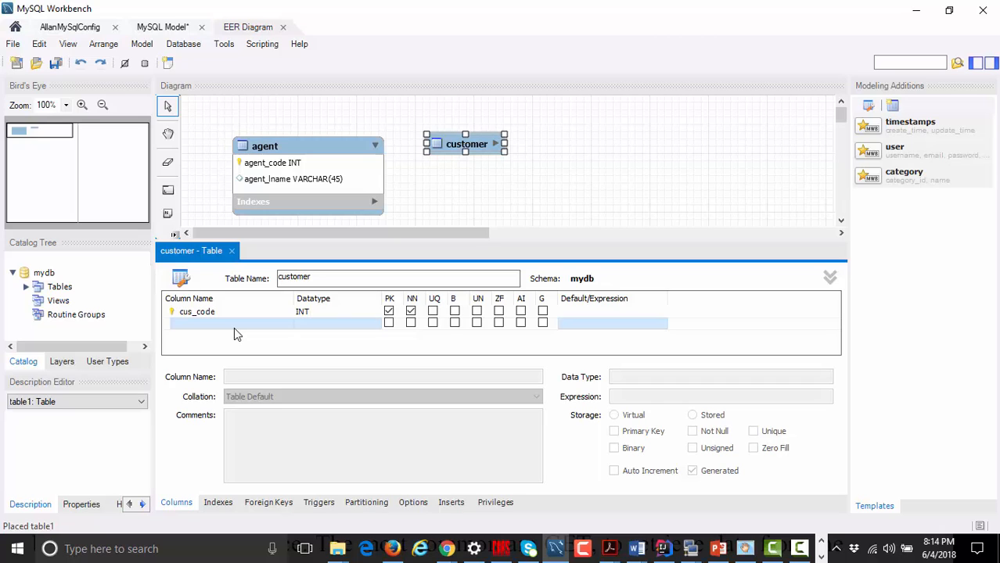
pyautogui.press('Up')
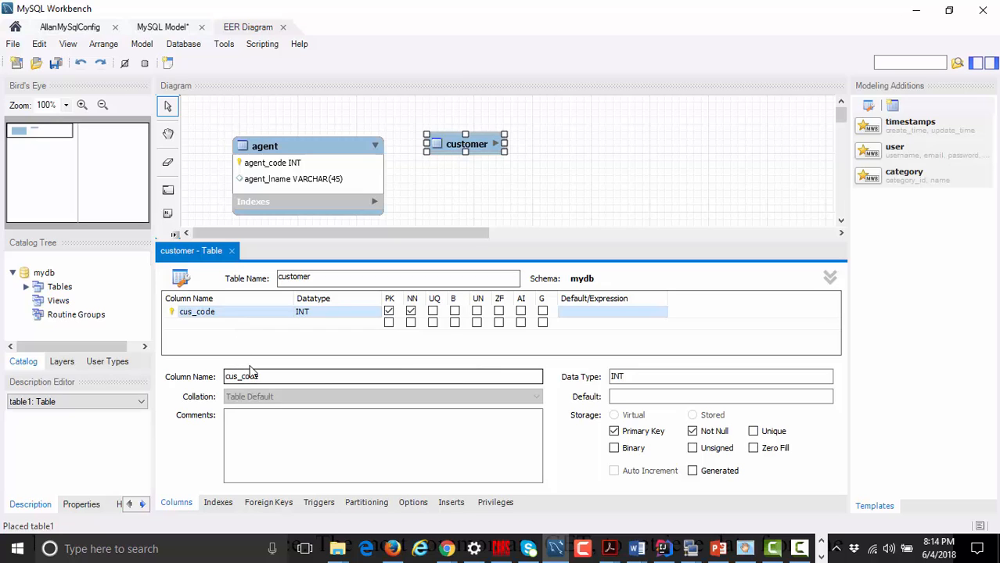
pyautogui.click(209, 326)
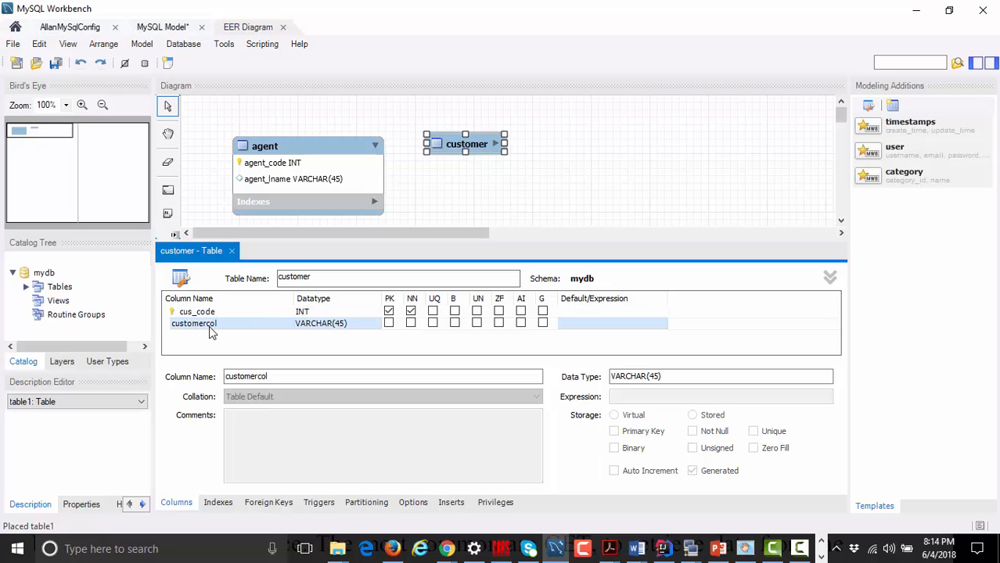
pyautogui.moveTo(269, 376); pyautogui.dragTo(238, 377)
pyautogui.write('_lan')
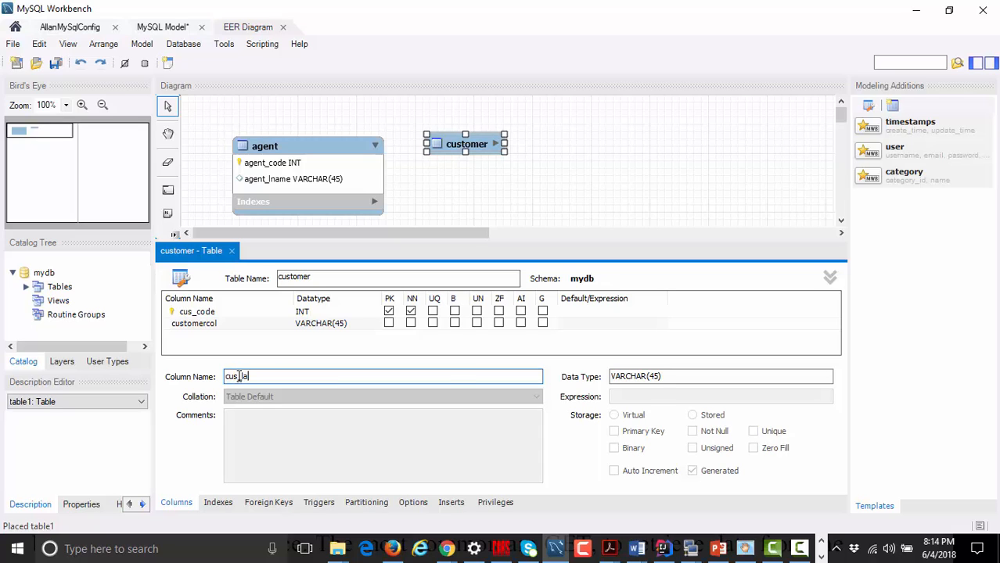
pyautogui.press('BackSpace')
pyautogui.write('name')
pyautogui.click(321, 349)
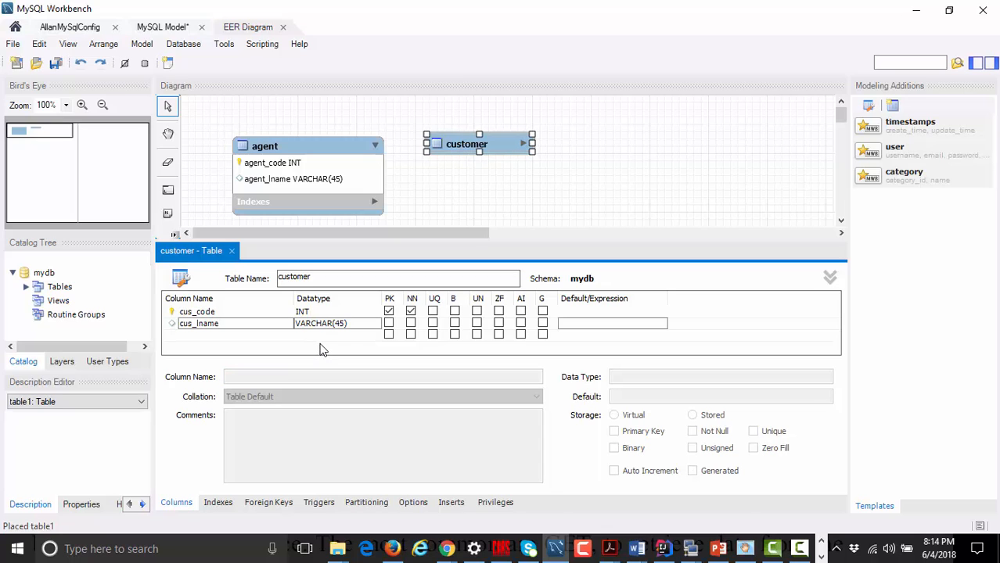
# - Expand the customer table in the diagram to show its columns and move it slightly closer to the agent table
pyautogui.click(537, 155)
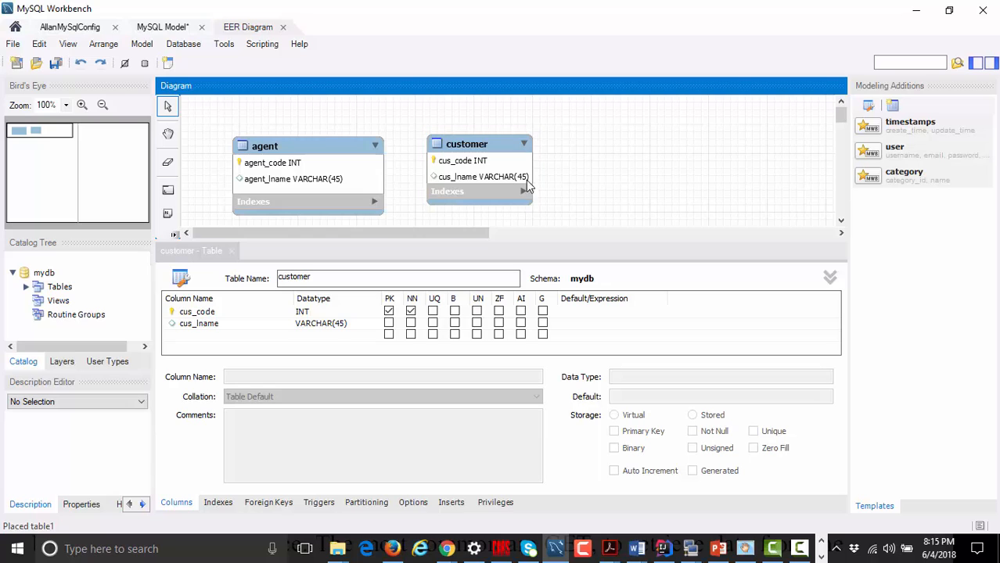
pyautogui.moveTo(467, 149); pyautogui.dragTo(456, 154)
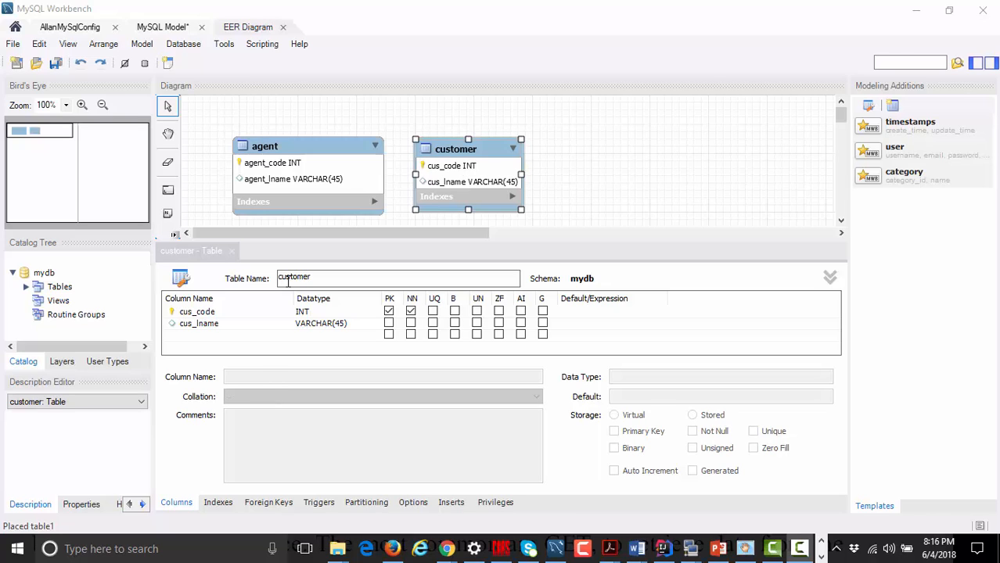
# - Add a non-identifying 1:n relationship with customer as the foreign key table and agent as the referenced table, and space the two tables apart
pyautogui.click(233, 251)
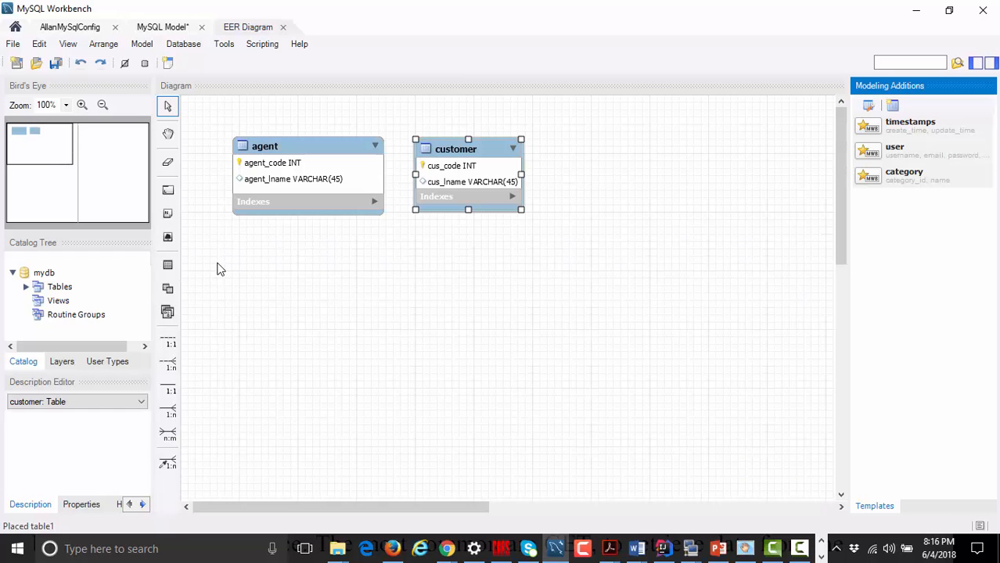
pyautogui.click(166, 369)
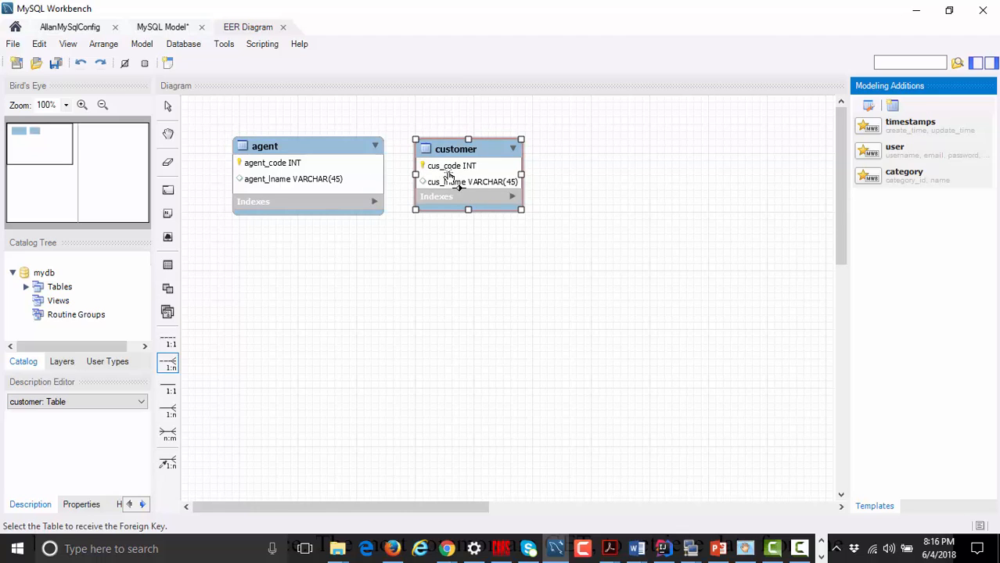
pyautogui.click(447, 177)
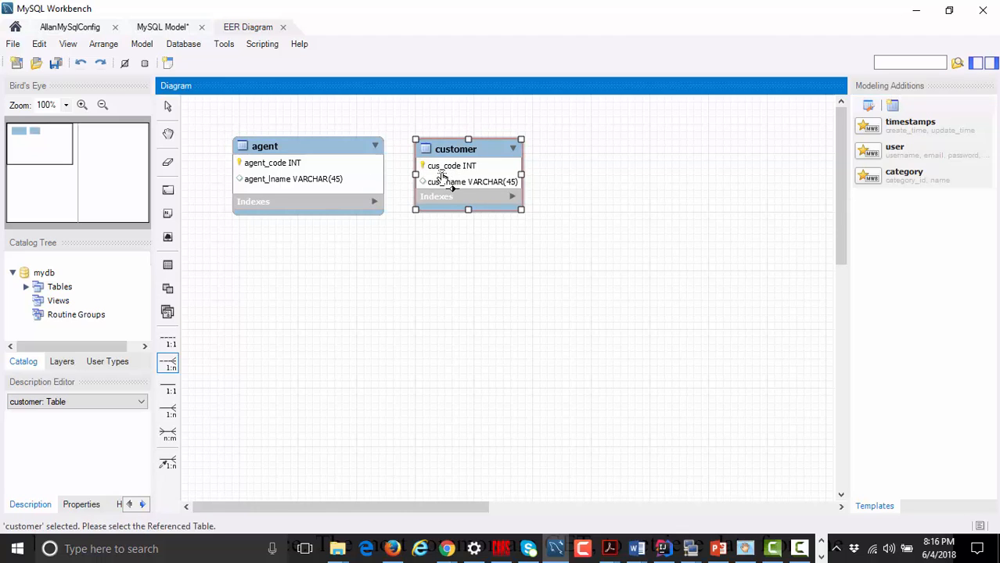
pyautogui.click(354, 173)
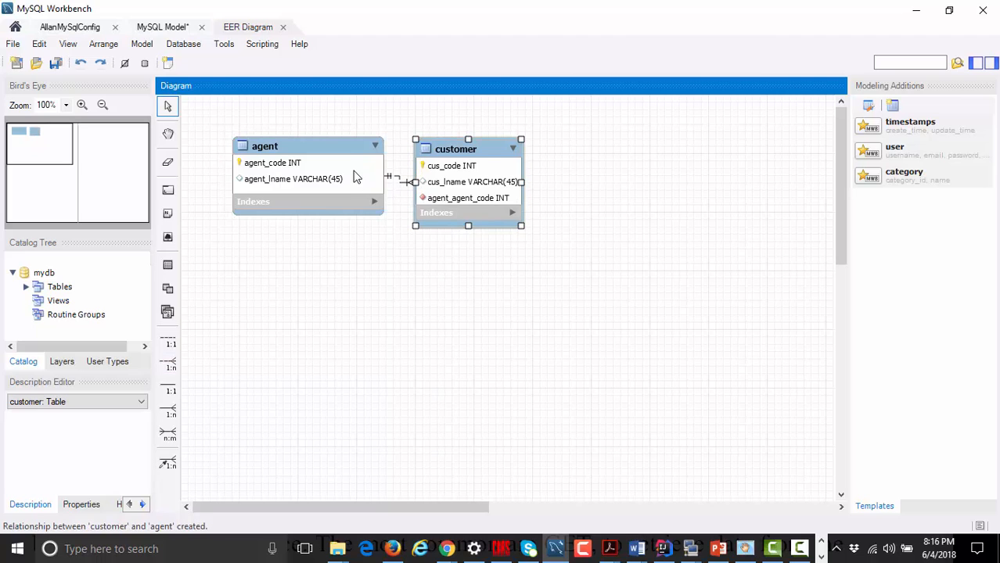
pyautogui.moveTo(487, 157); pyautogui.dragTo(572, 171)
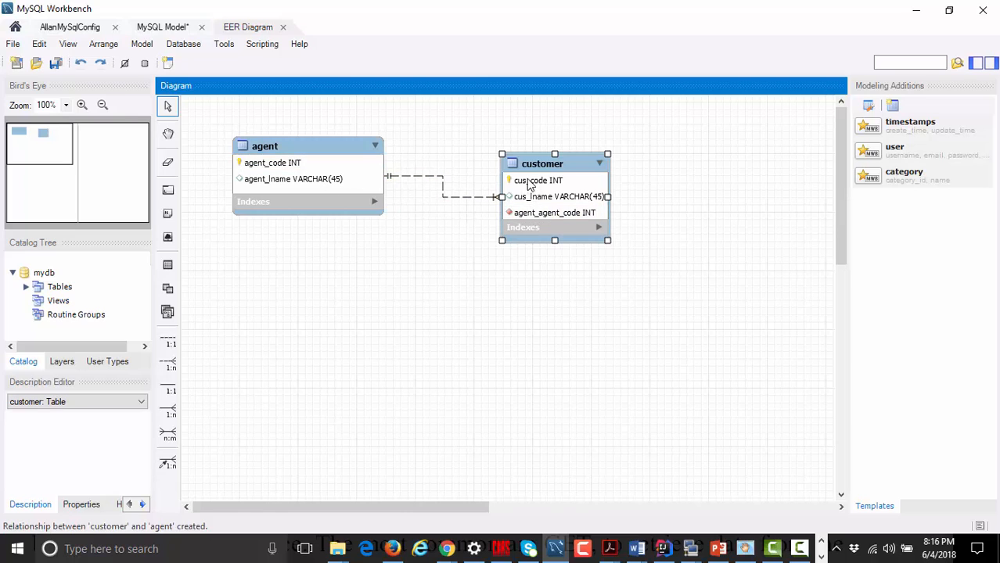
pyautogui.moveTo(529, 165); pyautogui.dragTo(501, 148)
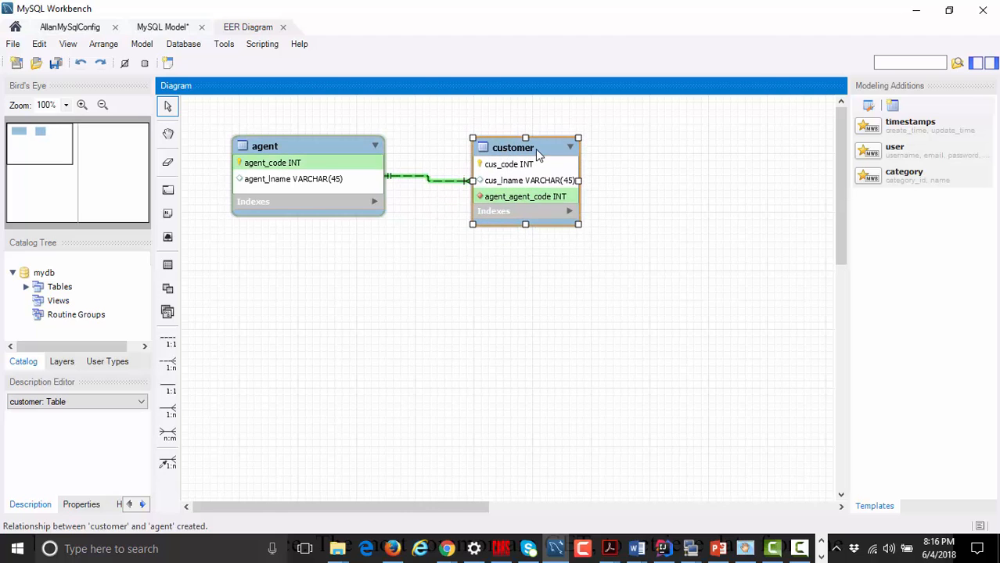
# - Rename the customer table's foreign key column agent_agent_code to agent_code
pyautogui.doubleClick(534, 149)
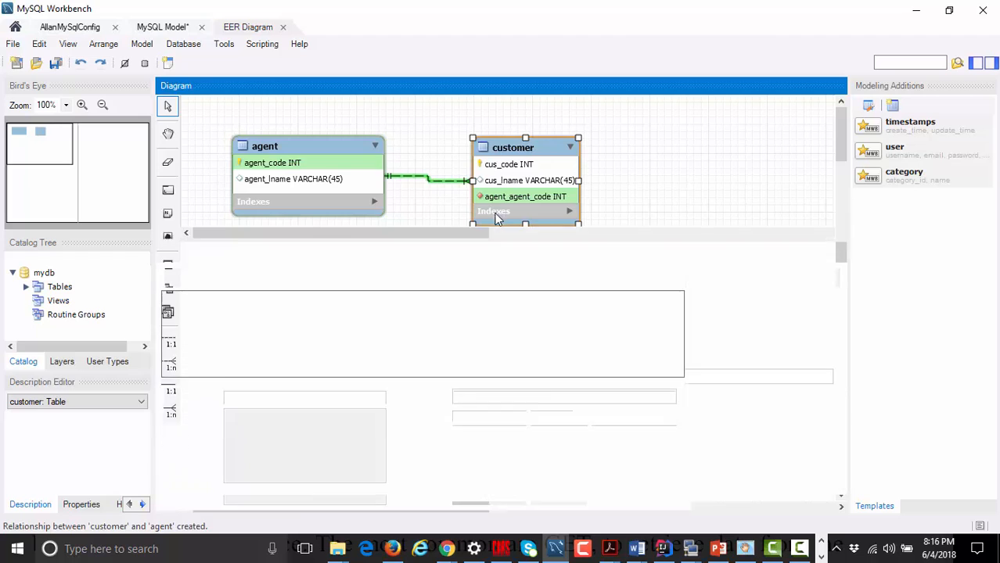
pyautogui.click(216, 336)
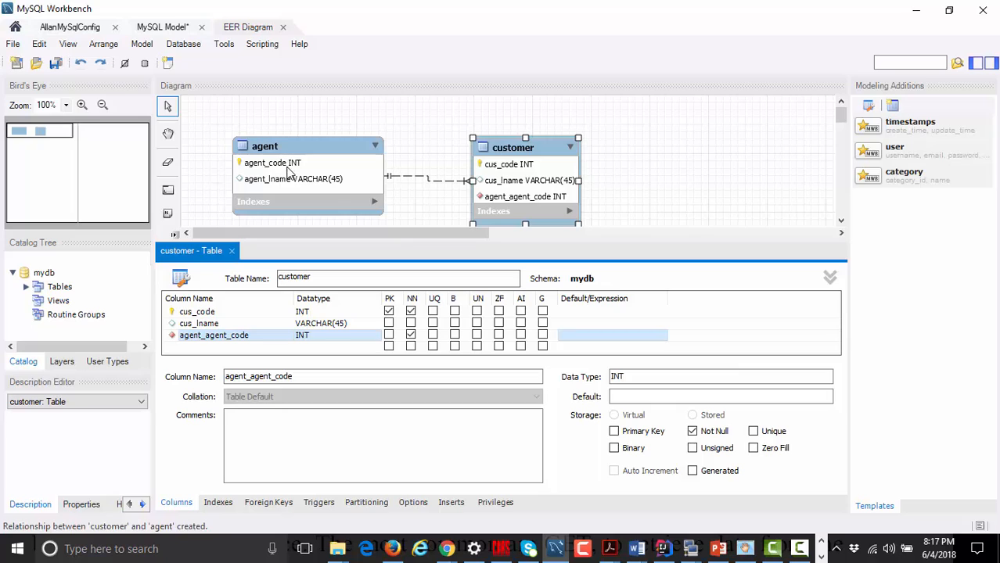
pyautogui.doubleClick(227, 342)
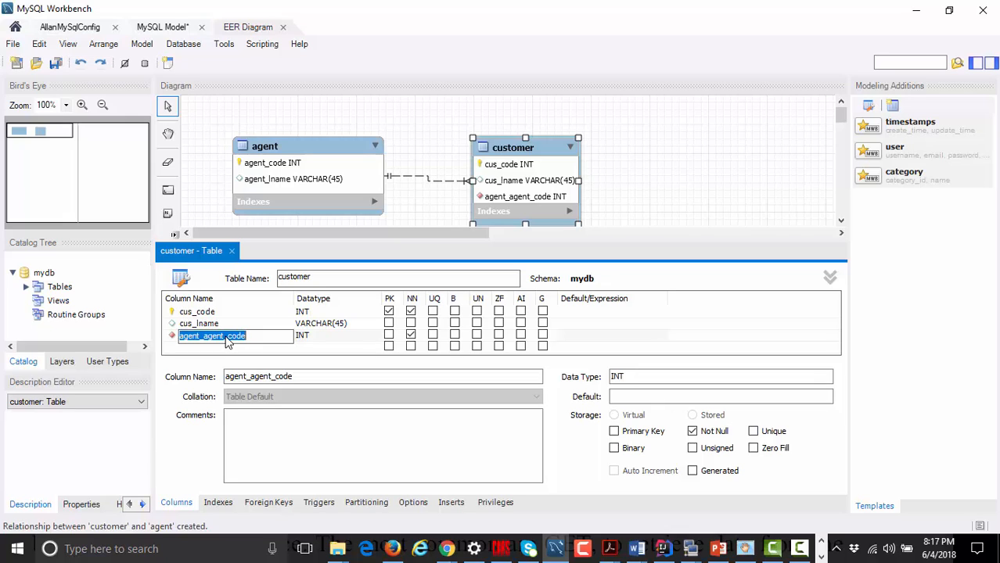
pyautogui.write('agen')
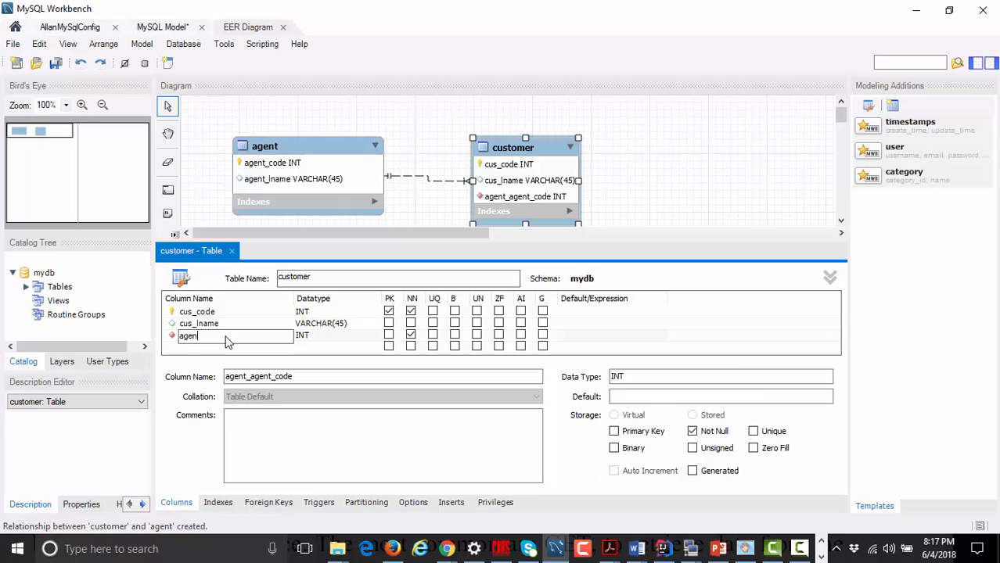
pyautogui.write('t_code')
pyautogui.click(245, 324)
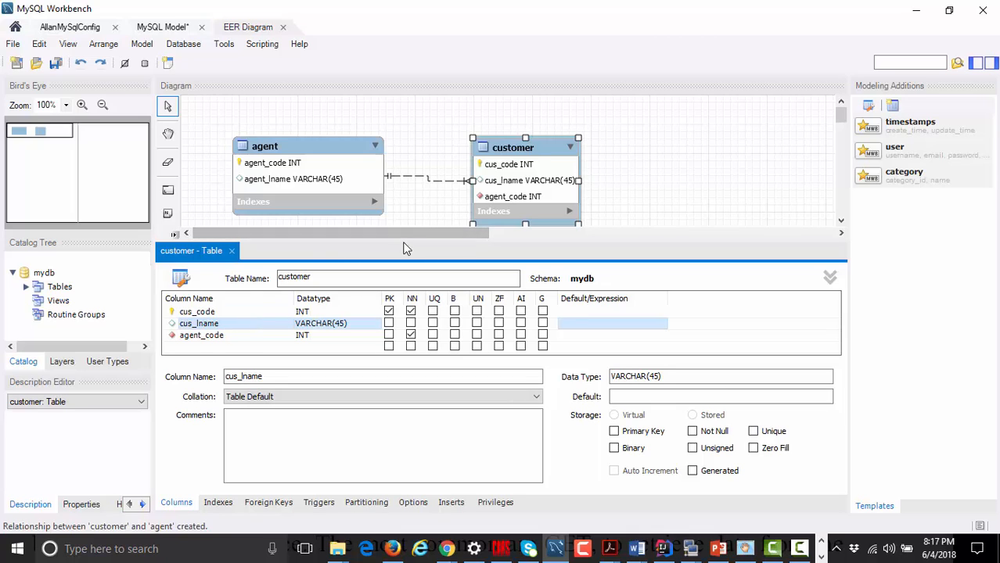
# - Move the agent table slightly up and bring the customer table up and closer beside it in the diagram
pyautogui.moveTo(303, 145); pyautogui.dragTo(302, 132)
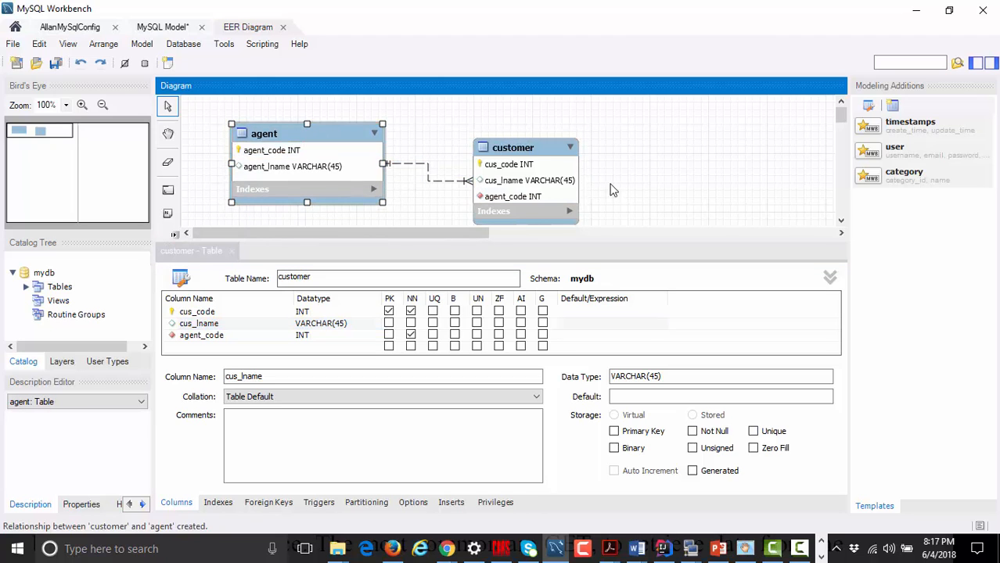
pyautogui.moveTo(512, 148); pyautogui.dragTo(462, 125)
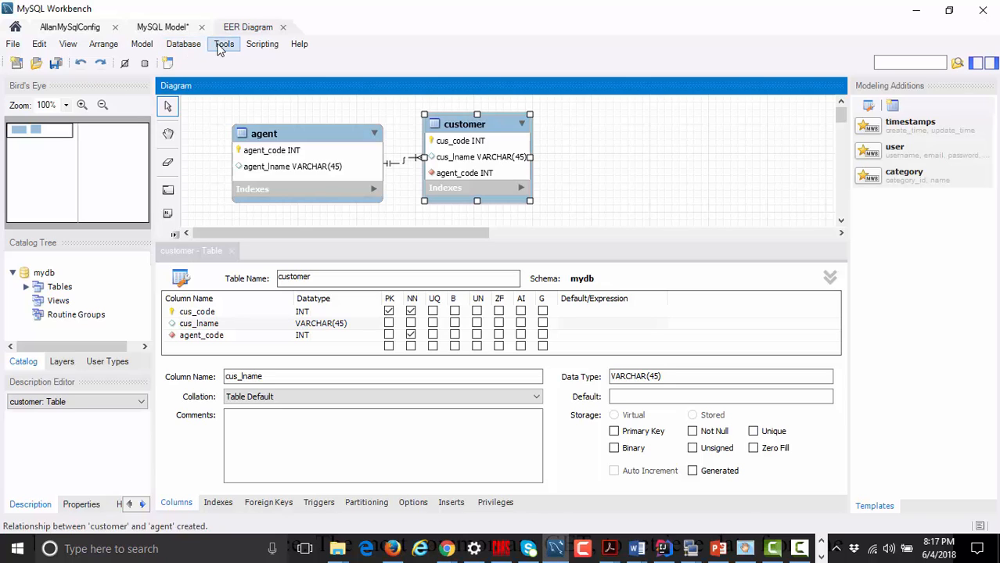
# - Start Forward Engineer for the model and proceed with the default connection, options and object selection to the SQL script review
pyautogui.click(183, 43)
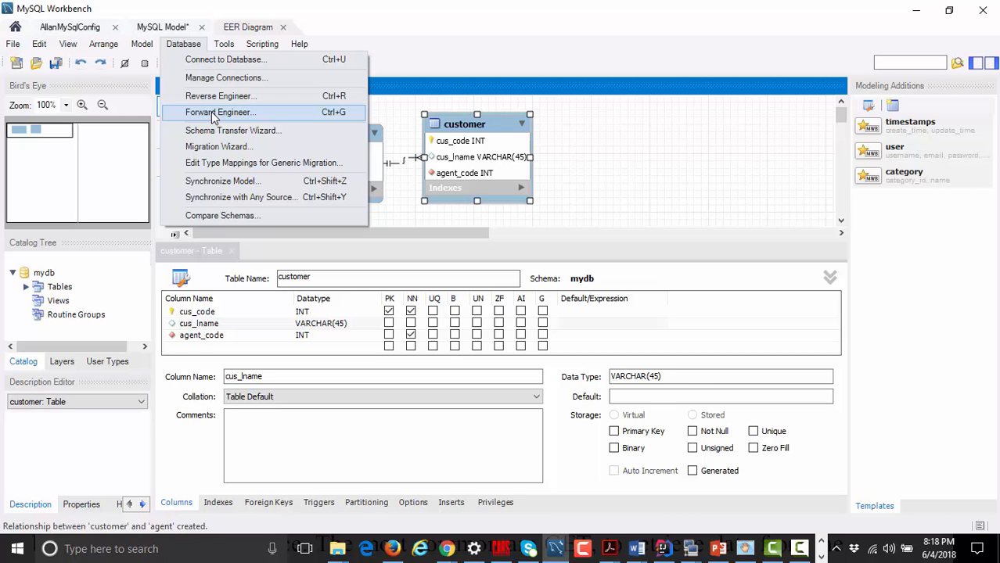
pyautogui.click(658, 177)
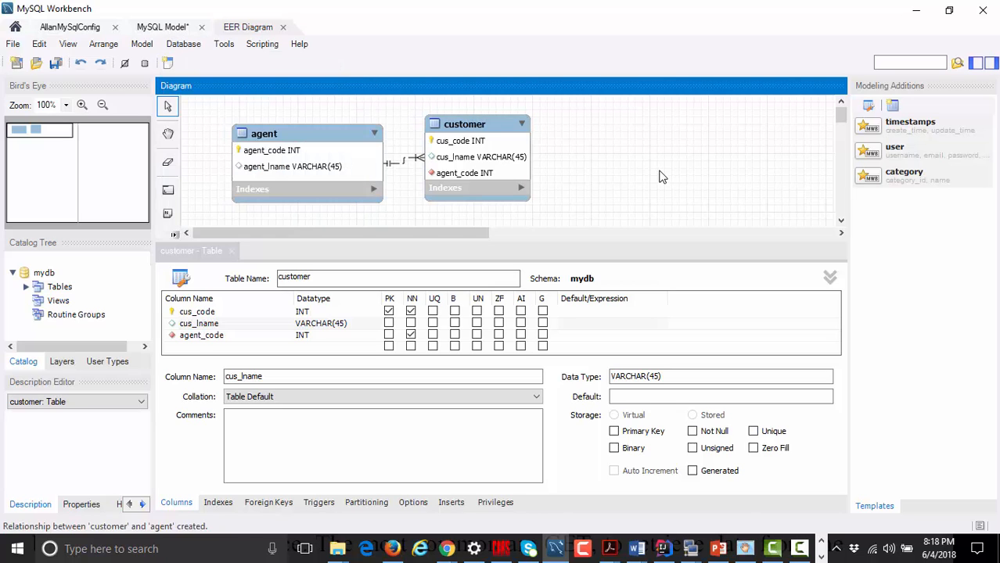
pyautogui.click(183, 47)
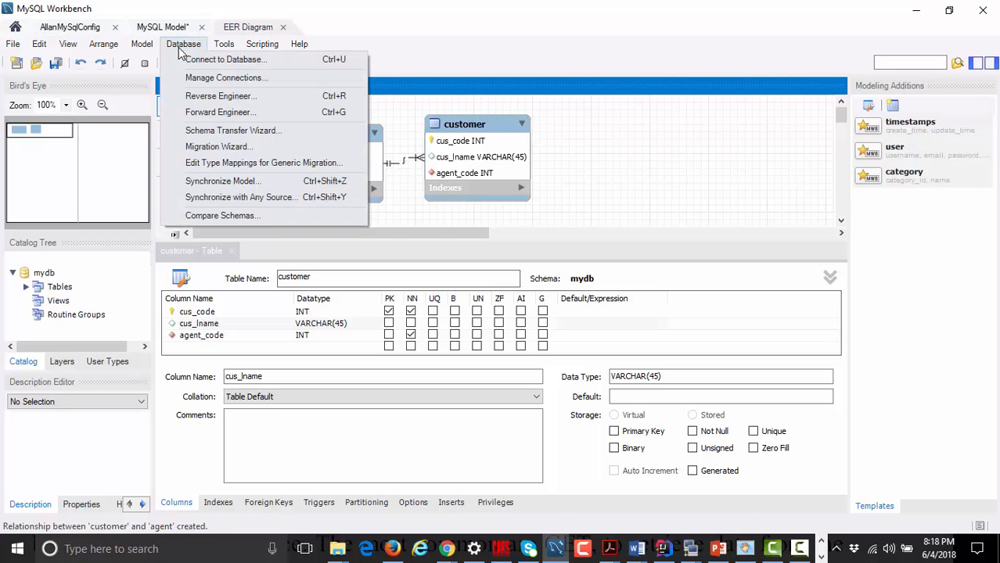
pyautogui.click(210, 113)
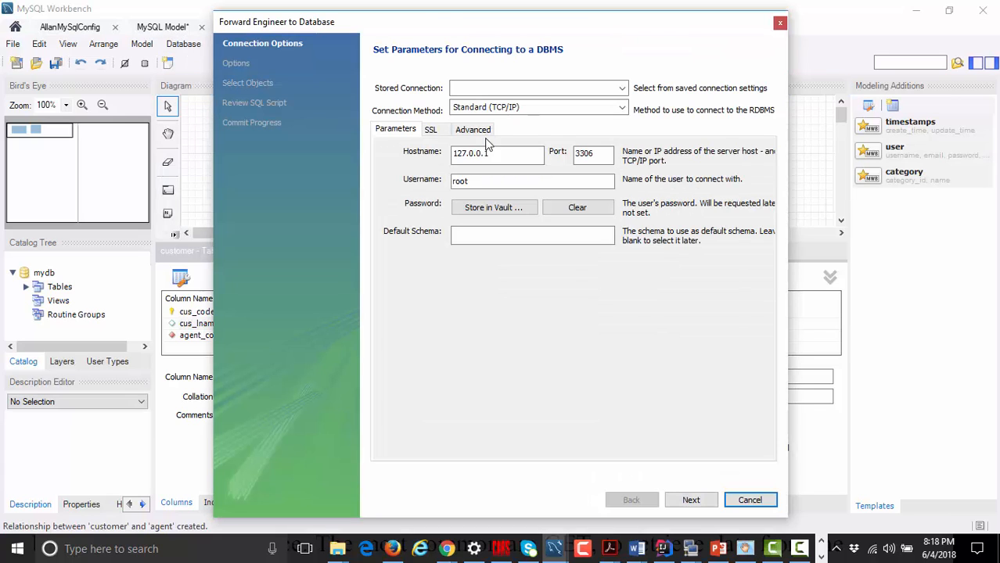
pyautogui.click(691, 501)
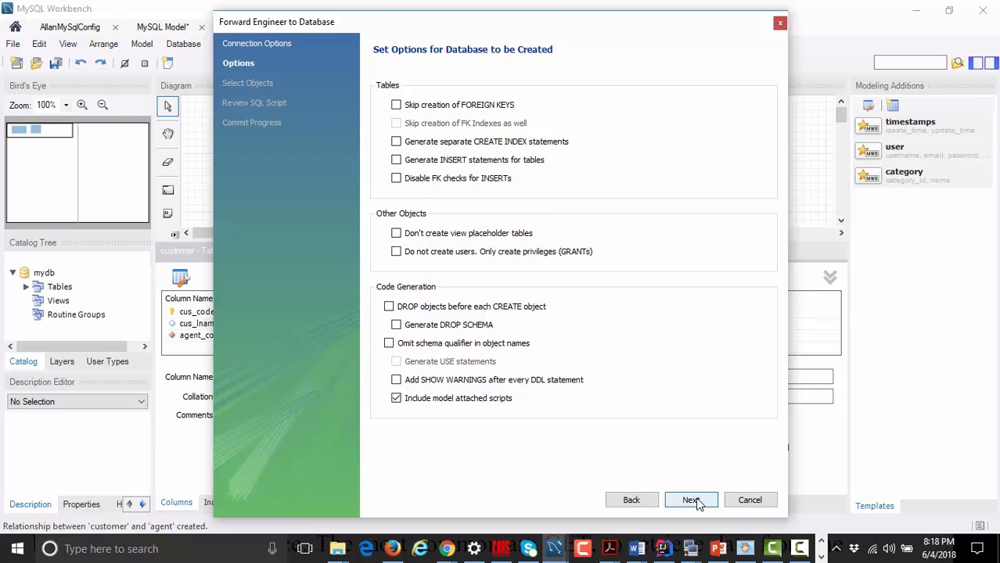
pyautogui.click(690, 501)
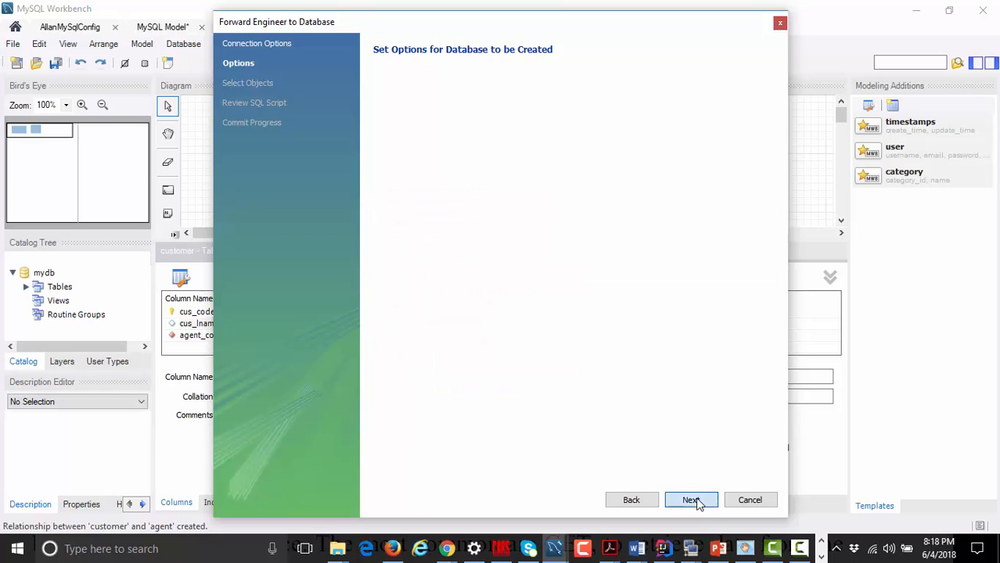
pyautogui.click(690, 500)
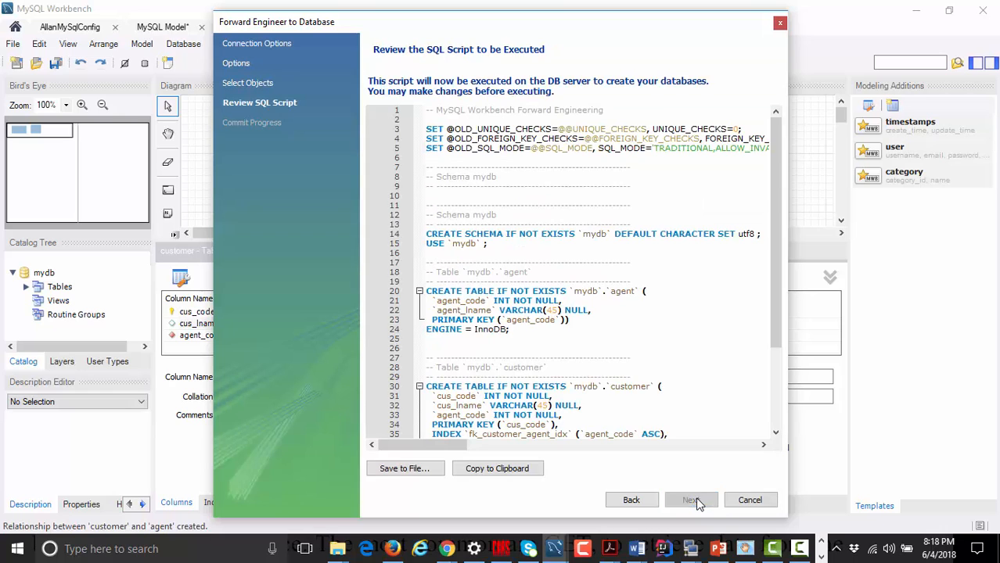
# - Widen the wizard and examine the generated SQL script's statements for the mydb schema and the agent and customer tables
pyautogui.moveTo(792, 207); pyautogui.dragTo(907, 206)
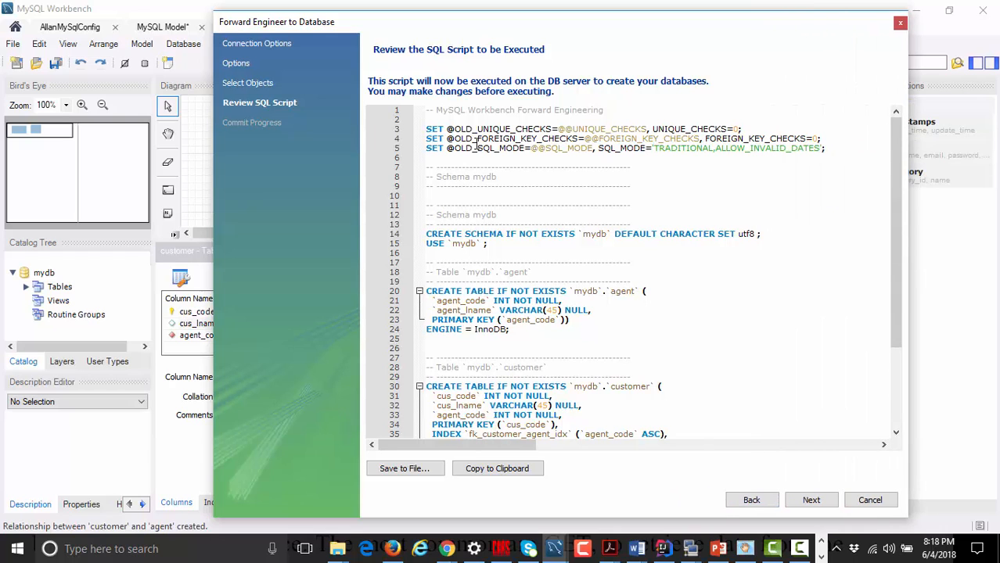
pyautogui.scroll(-4, 476, 143)
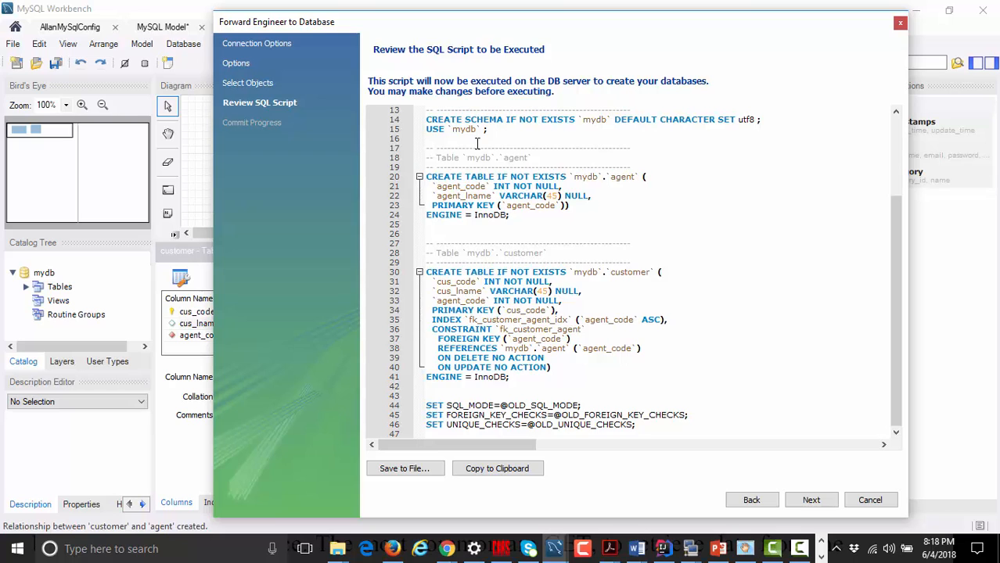
pyautogui.scroll(4, 476, 143)
pyautogui.scroll(-3, 476, 143)
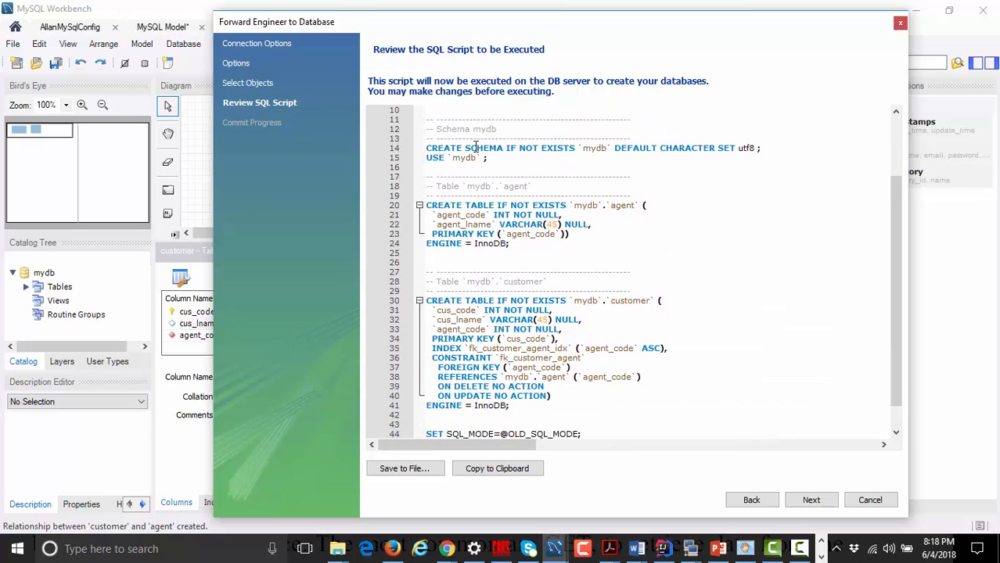
pyautogui.scroll(-1, 484, 229)
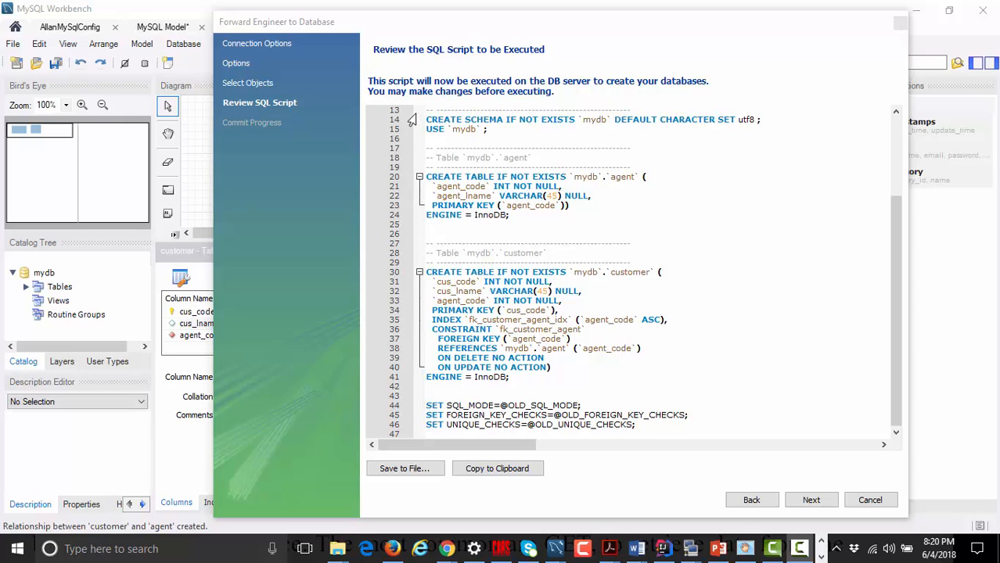
pyautogui.moveTo(429, 111)
pyautogui.mouseDown()
pyautogui.moveTo(469, 309)
pyautogui.moveTo(436, 103)
pyautogui.mouseUp()
pyautogui.scroll(2, 439, 222)
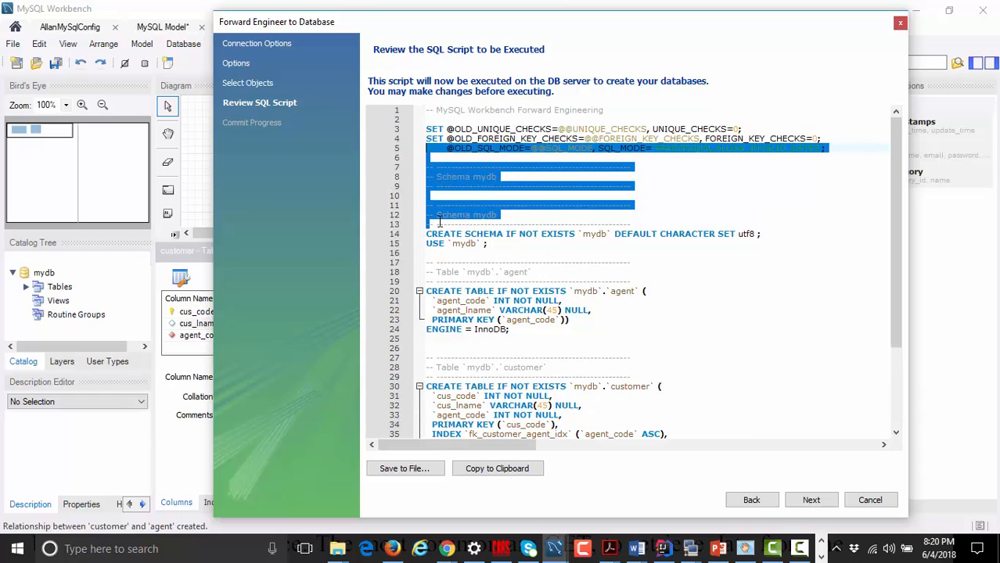
pyautogui.scroll(-4, 560, 264)
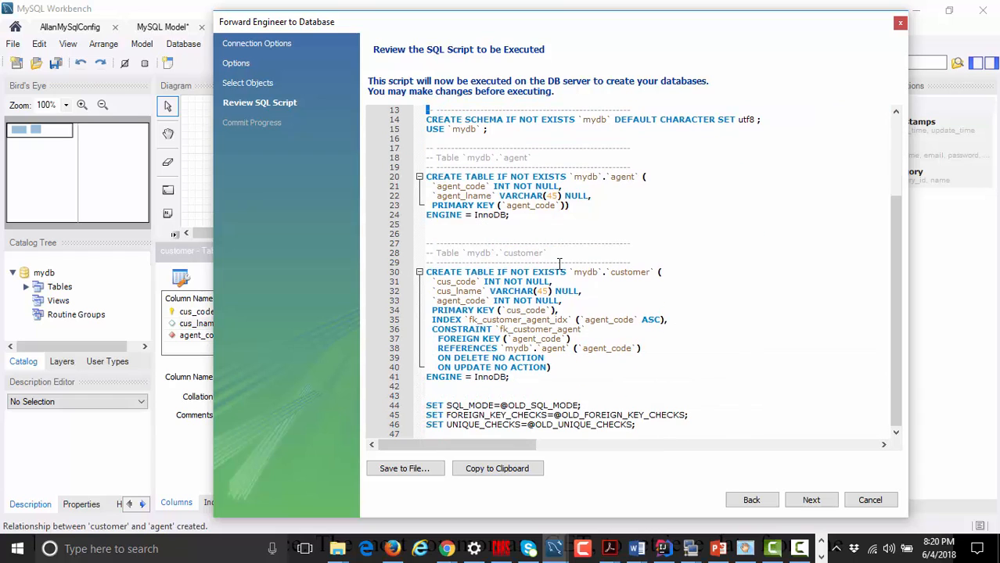